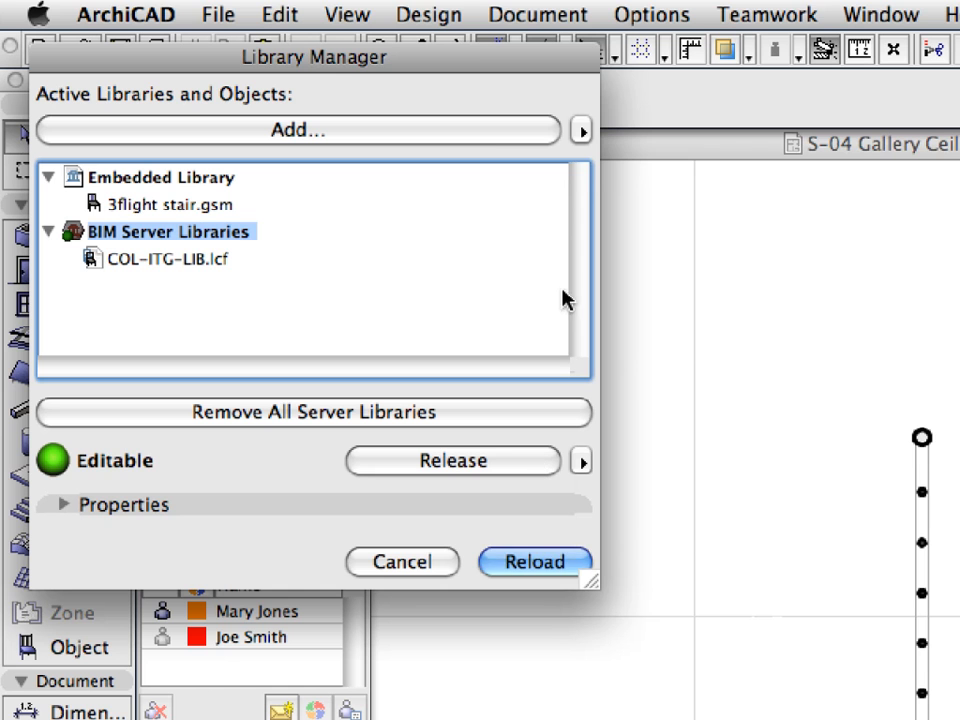
Reserve the fill types for editing in the Teamwork project
left_click(583, 131)
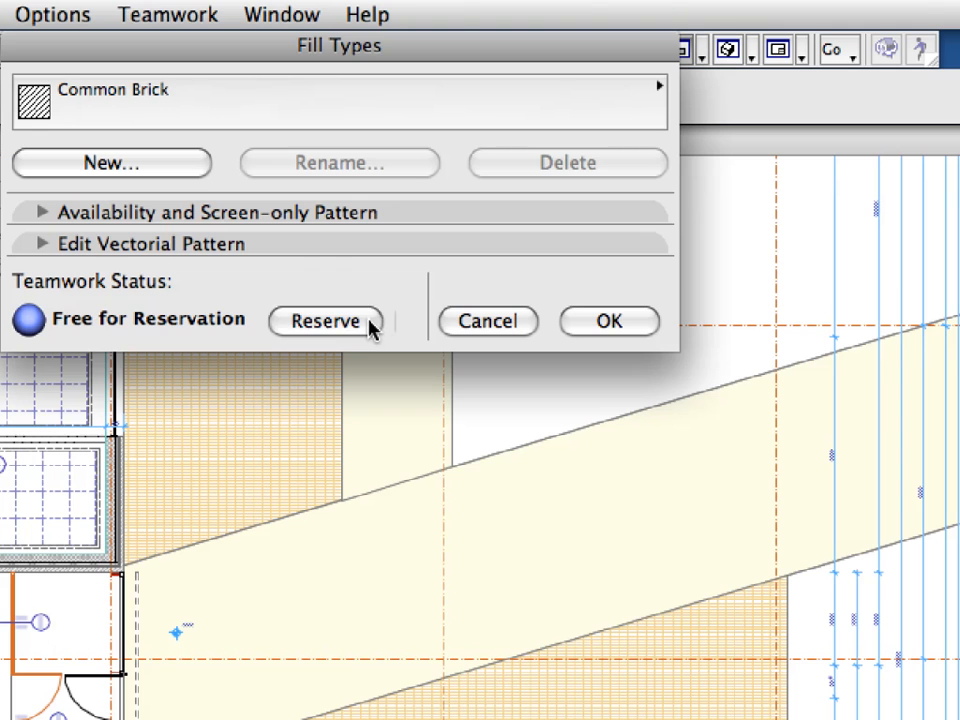
left_click(370, 325)
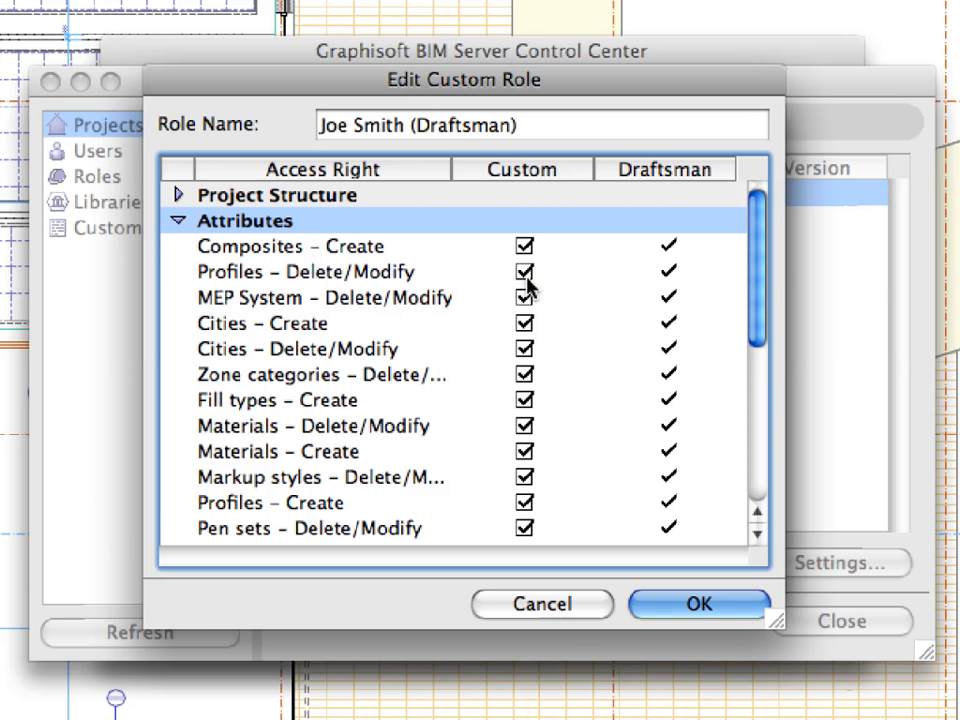
Revoke the custom draftsman role's Delete/Modify rights for profiles, MEP systems, cities and materials
left_click(524, 271)
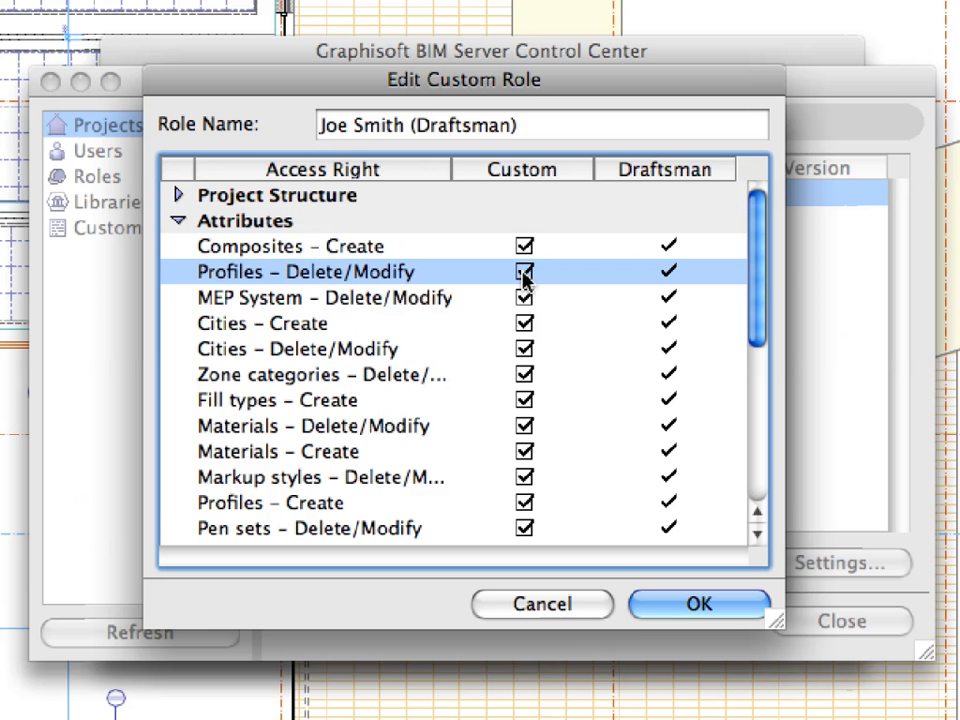
left_click(524, 297)
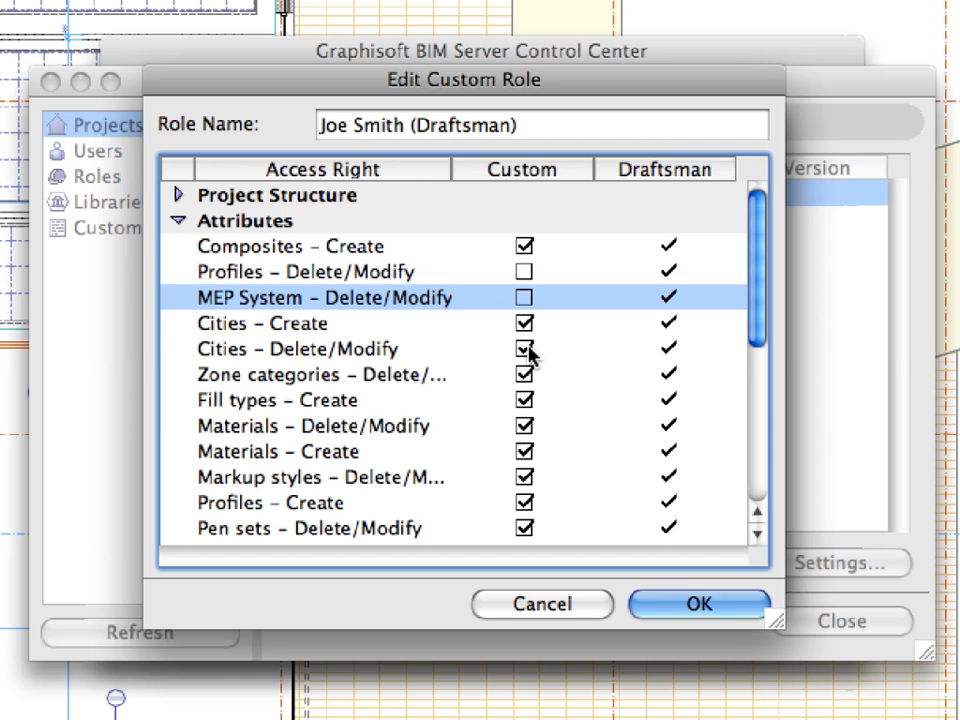
left_click(527, 350)
left_click(525, 426)
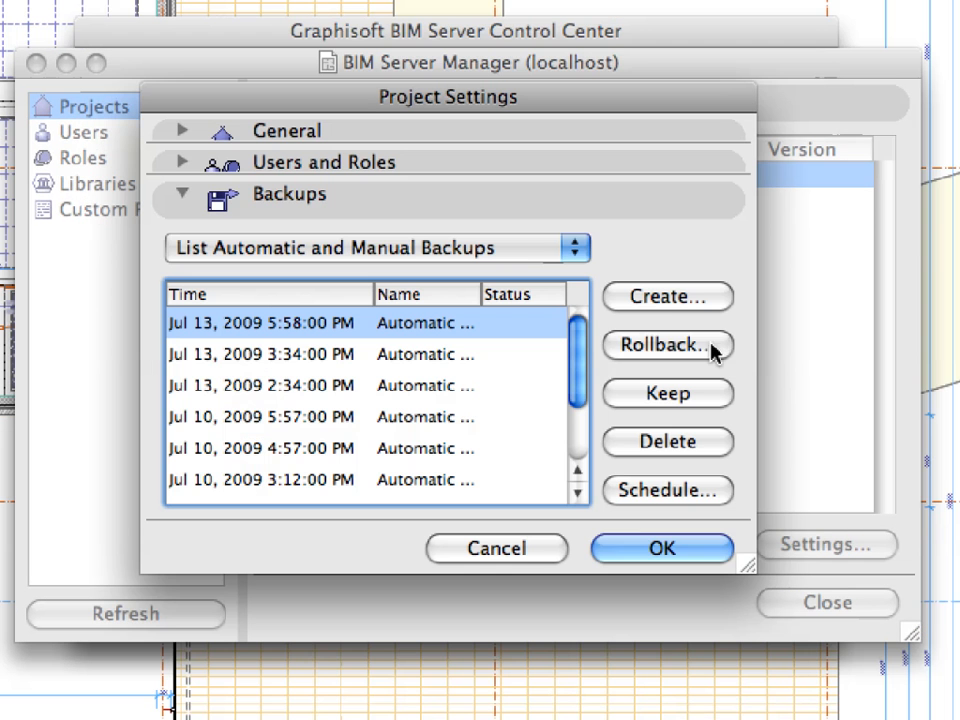
Start rolling the project back to the automatic backup of Jul 13, 2009 5:58:00 PM
left_click(712, 348)
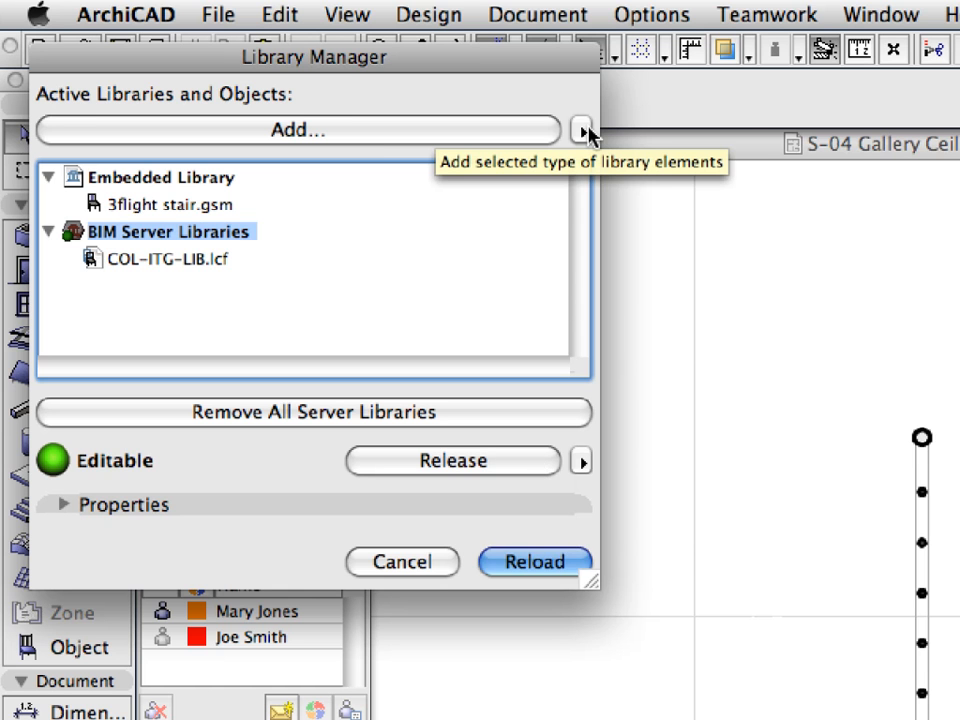
Choose the Embedded Library as the save location for the stair library part
left_click(584, 132)
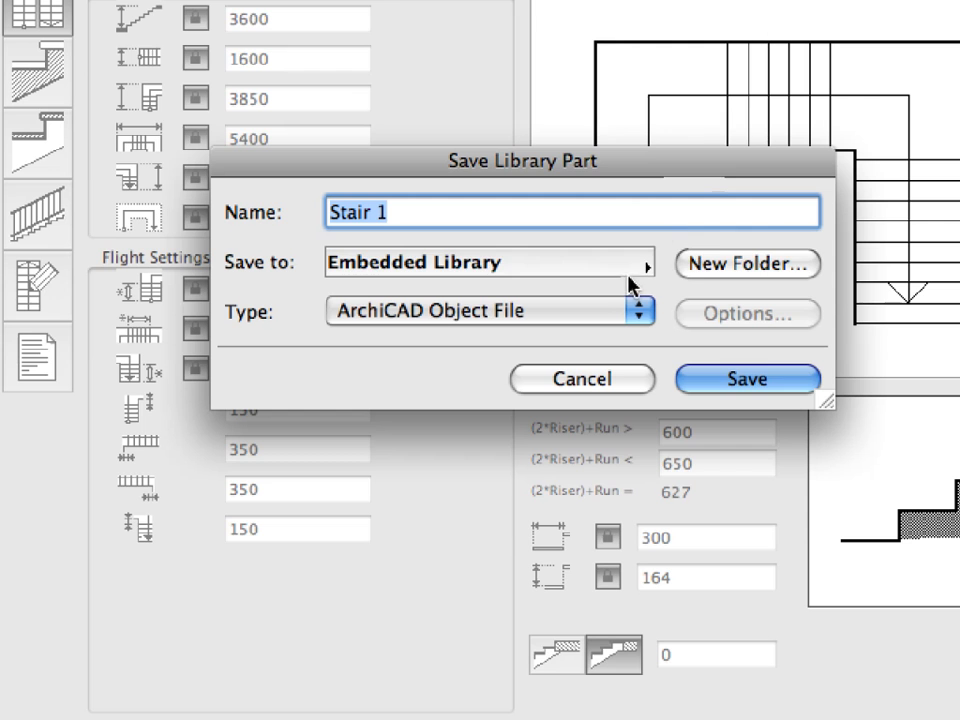
left_click(632, 268)
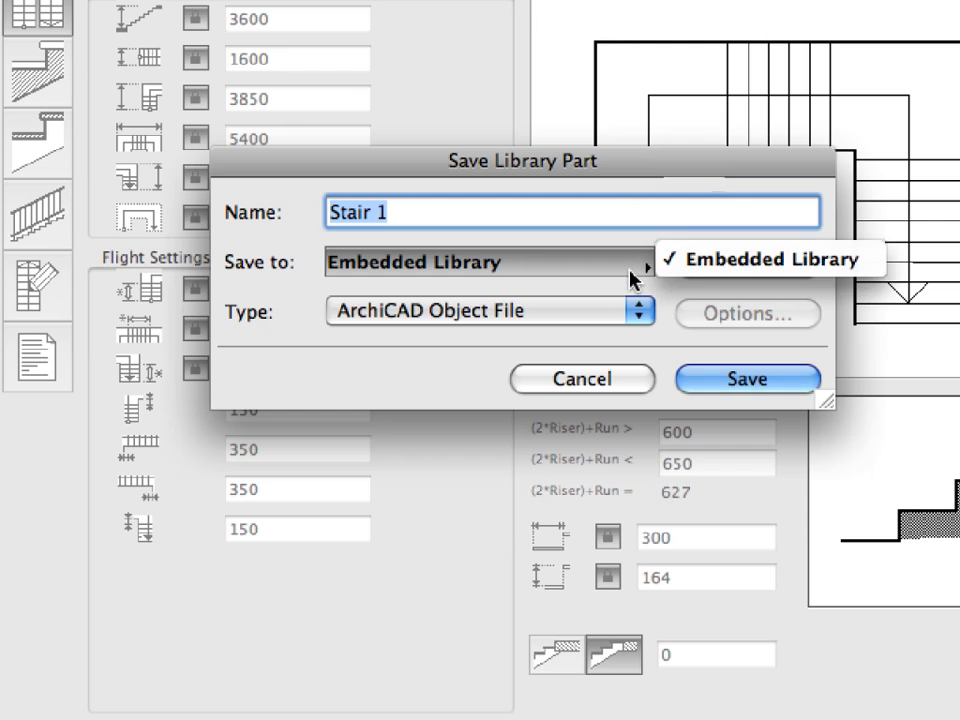
left_click(842, 270)
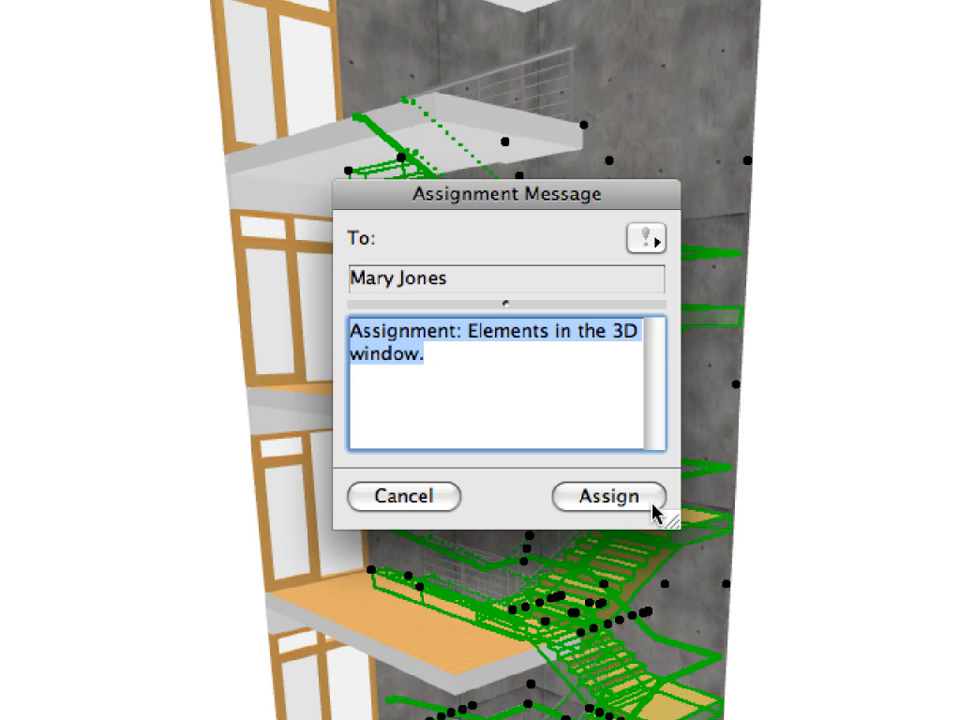
Assign the selected 3D window elements to the addressed team member with the default assignment message
left_click(655, 511)
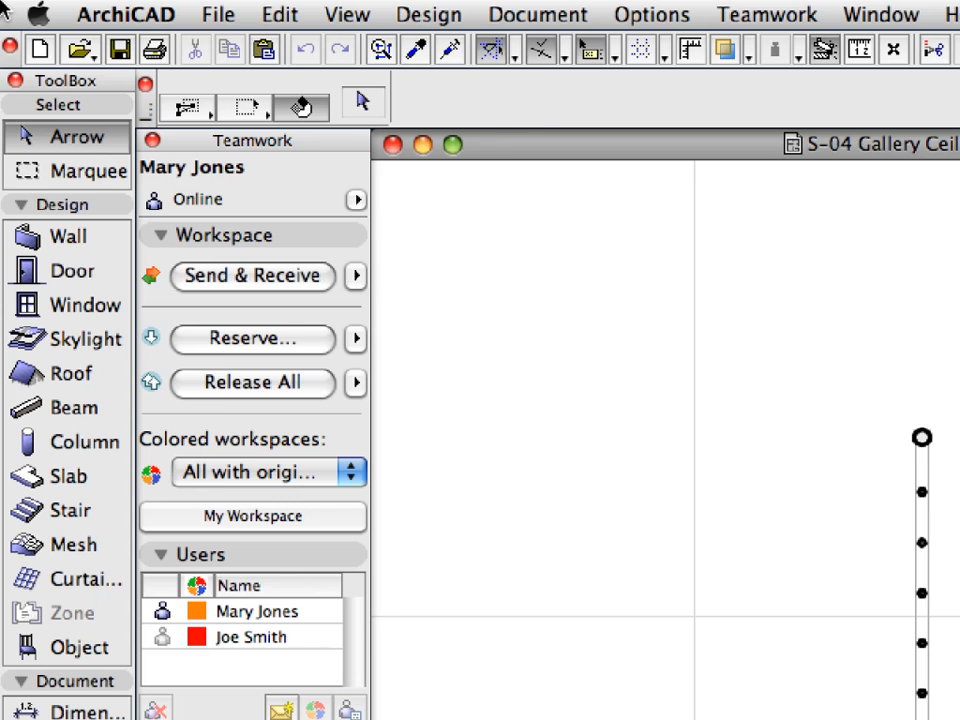
Open the Library Manager and reserve the BIM Server Libraries for editing
left_click(203, 14)
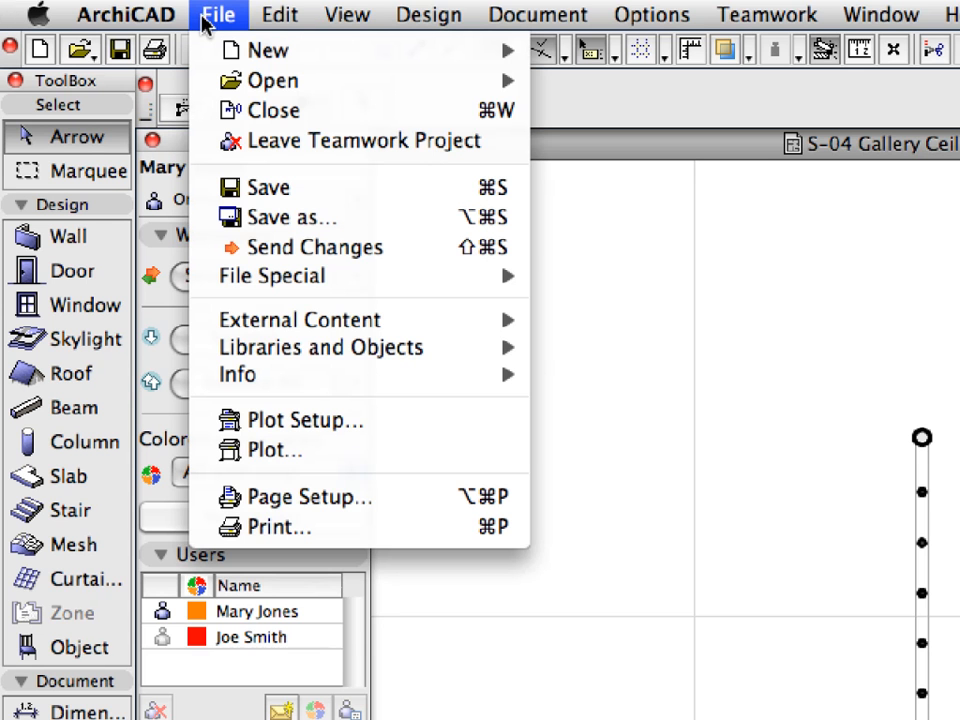
mouse_move(403, 349)
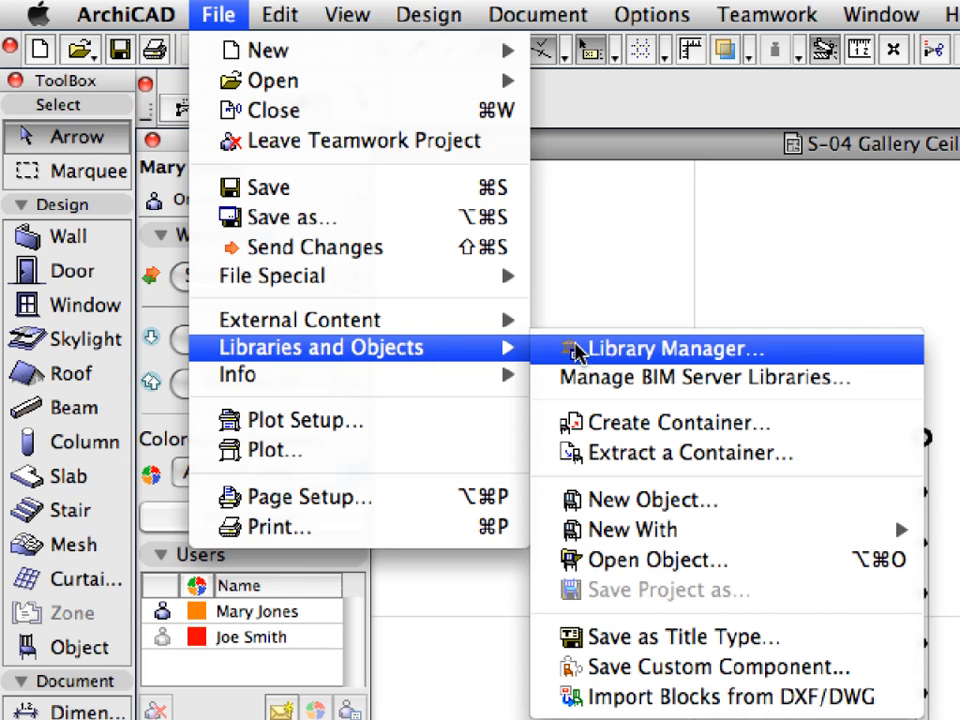
left_click(850, 360)
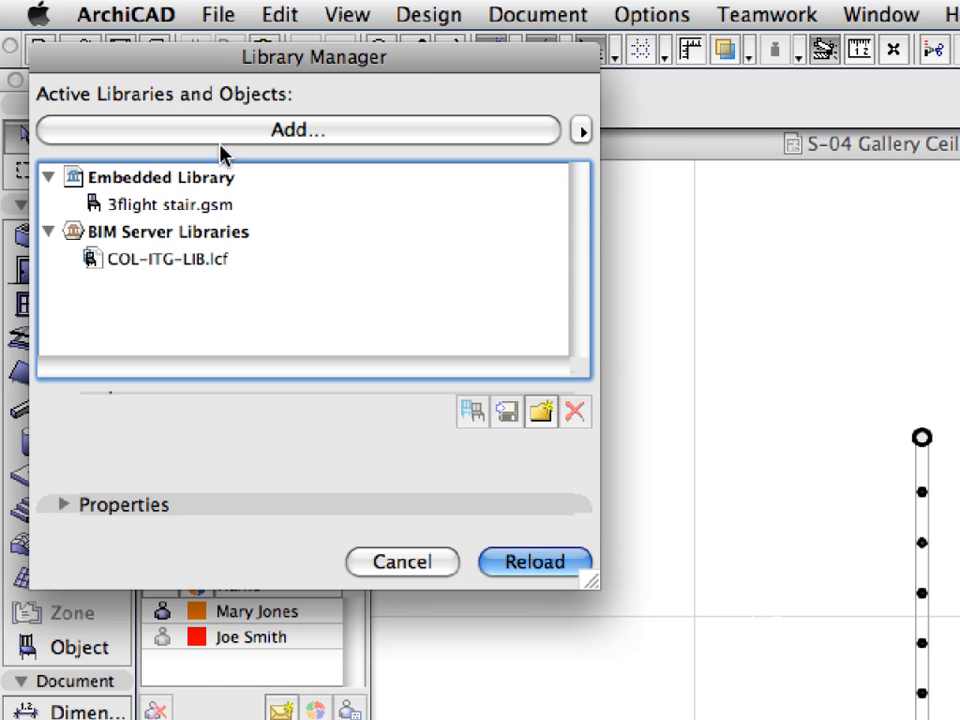
left_click(189, 183)
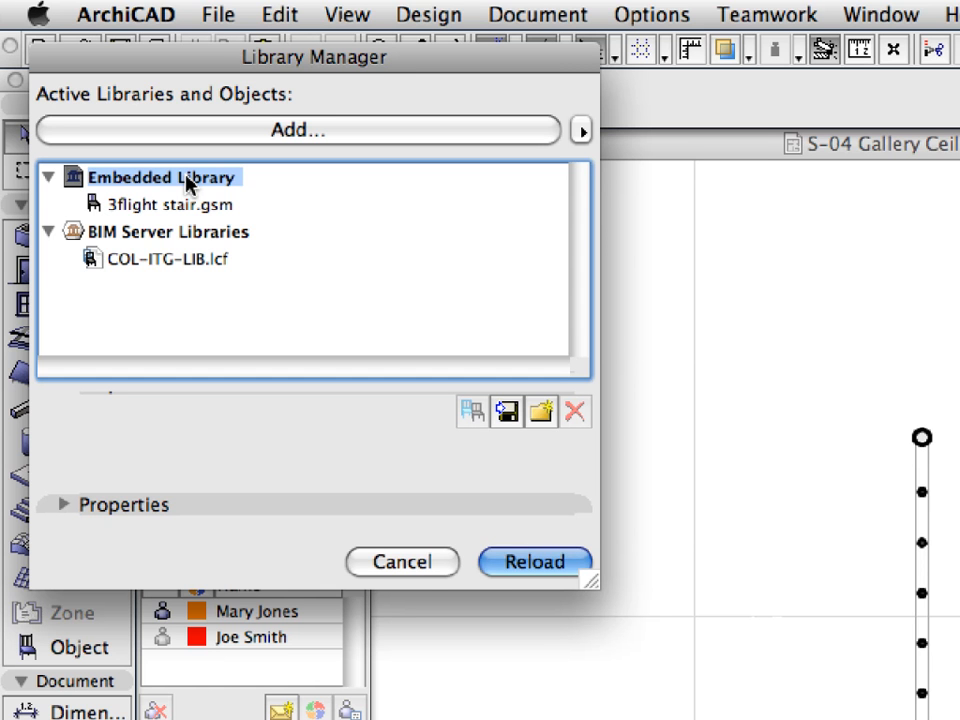
left_click(187, 234)
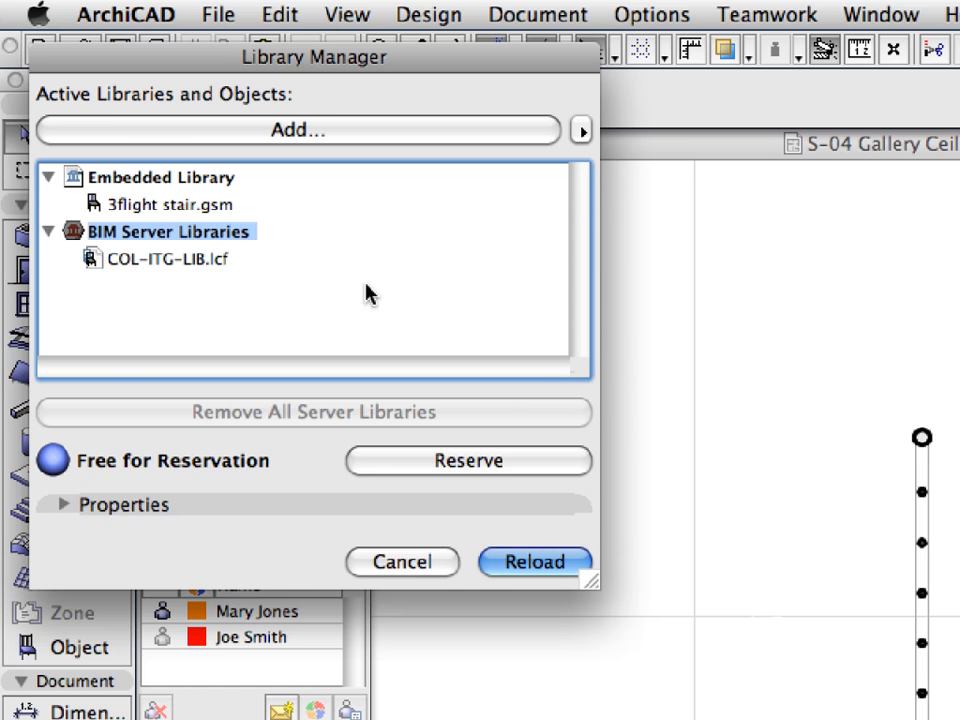
left_click(537, 462)
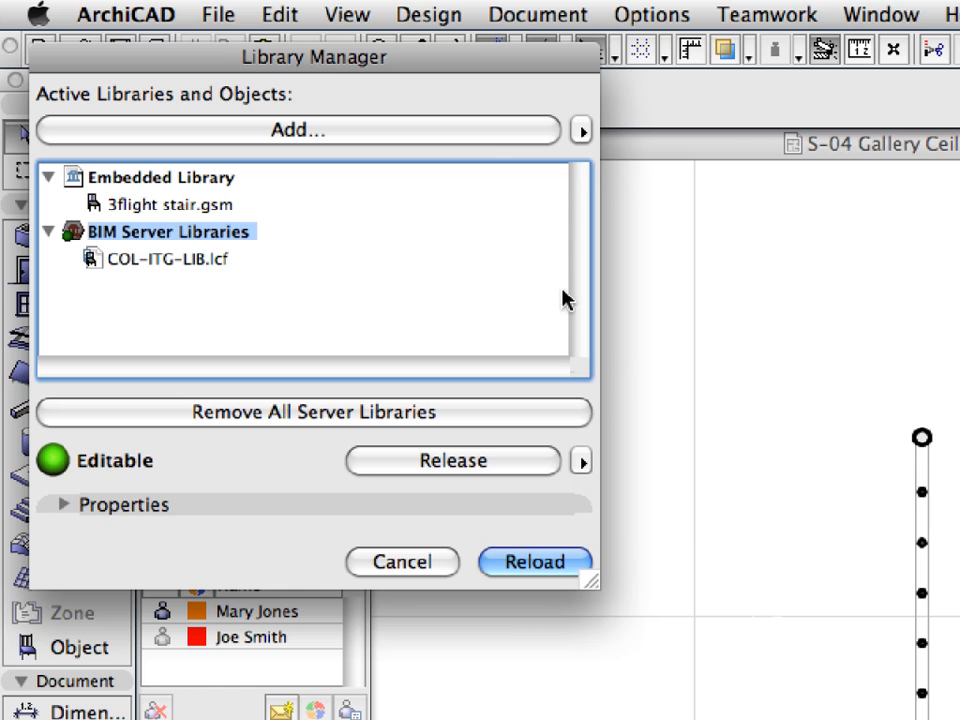
Under the administrator's user account, choose the local MacBook Pro BIM server for adding libraries and open its library management
left_click(584, 131)
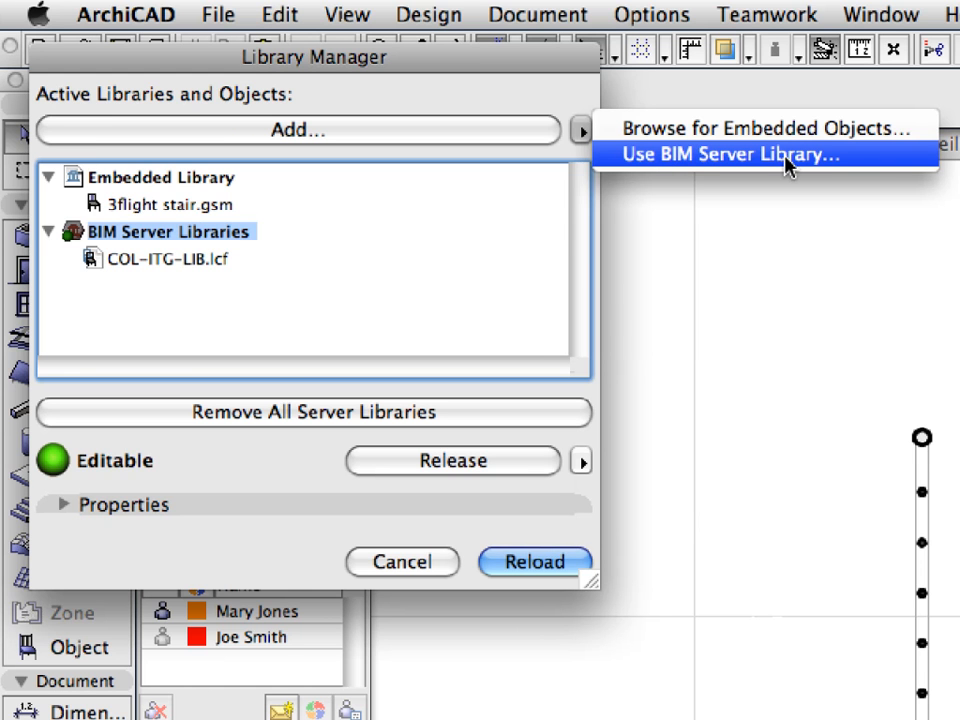
left_click(873, 165)
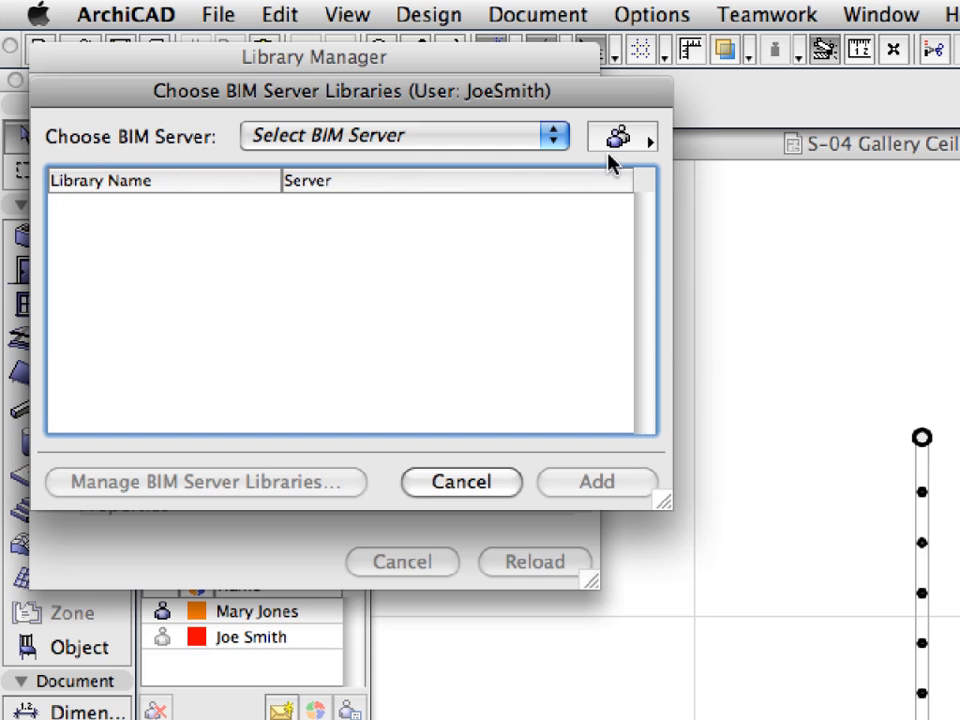
left_click(650, 144)
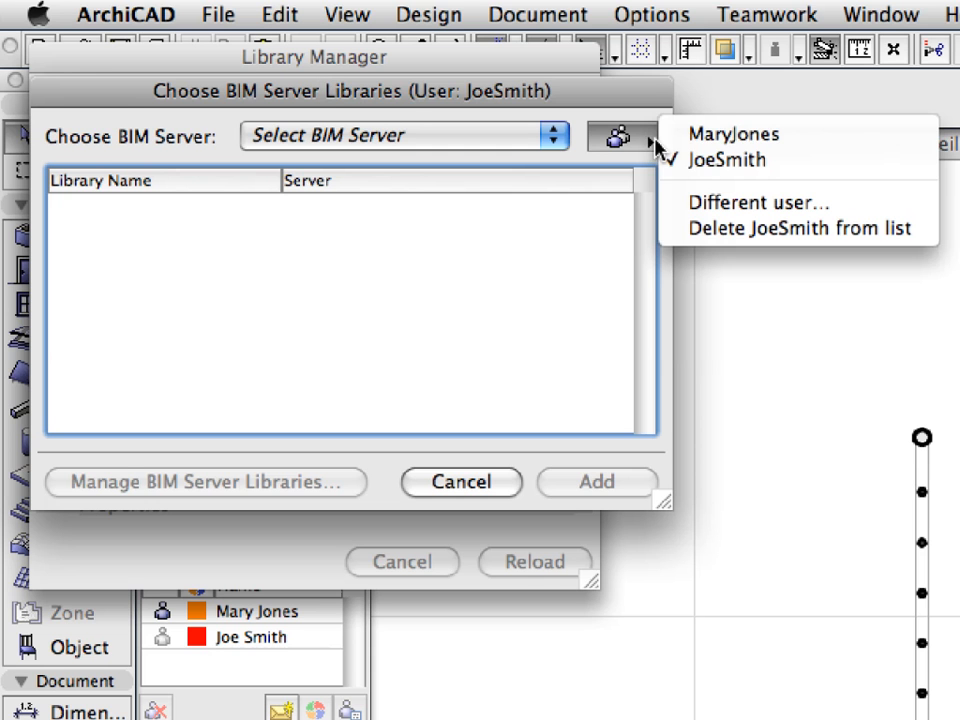
left_click(810, 143)
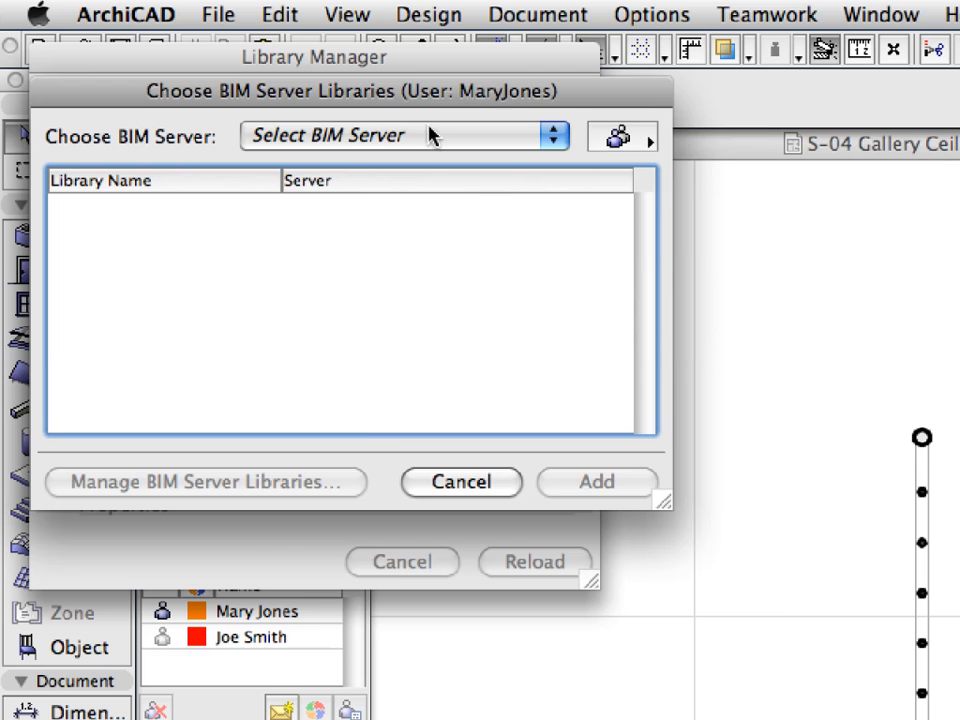
left_click(428, 133)
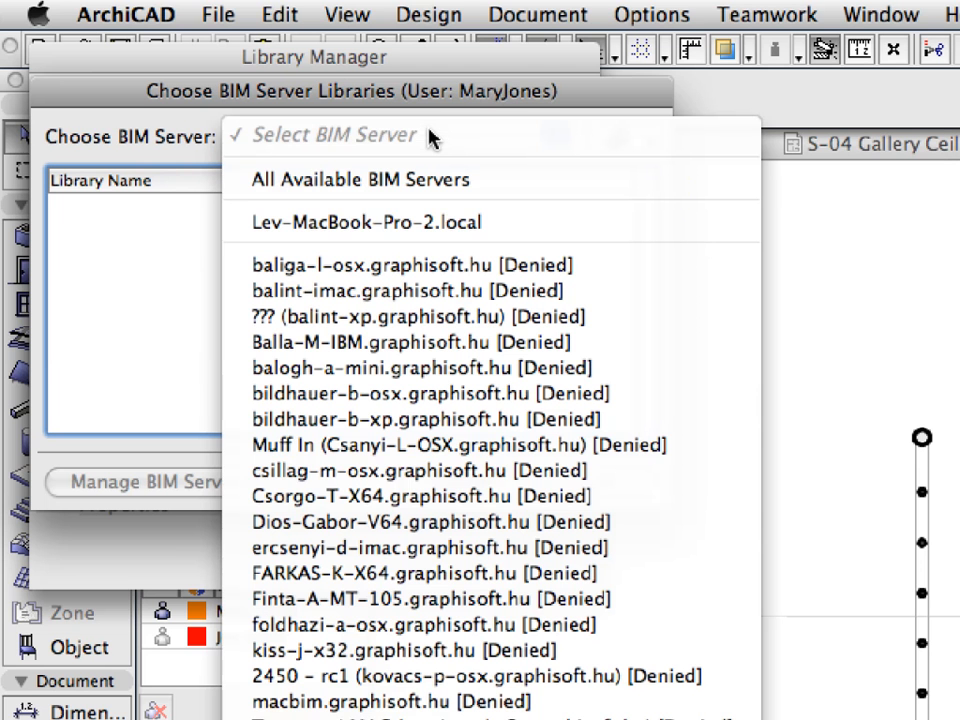
left_click(527, 226)
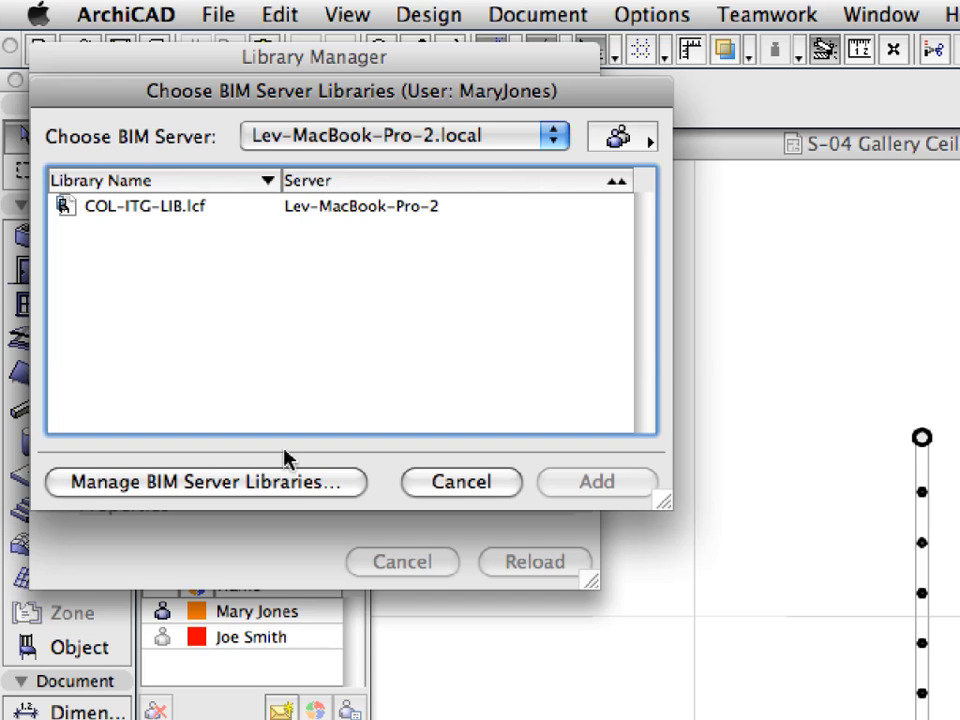
left_click(305, 484)
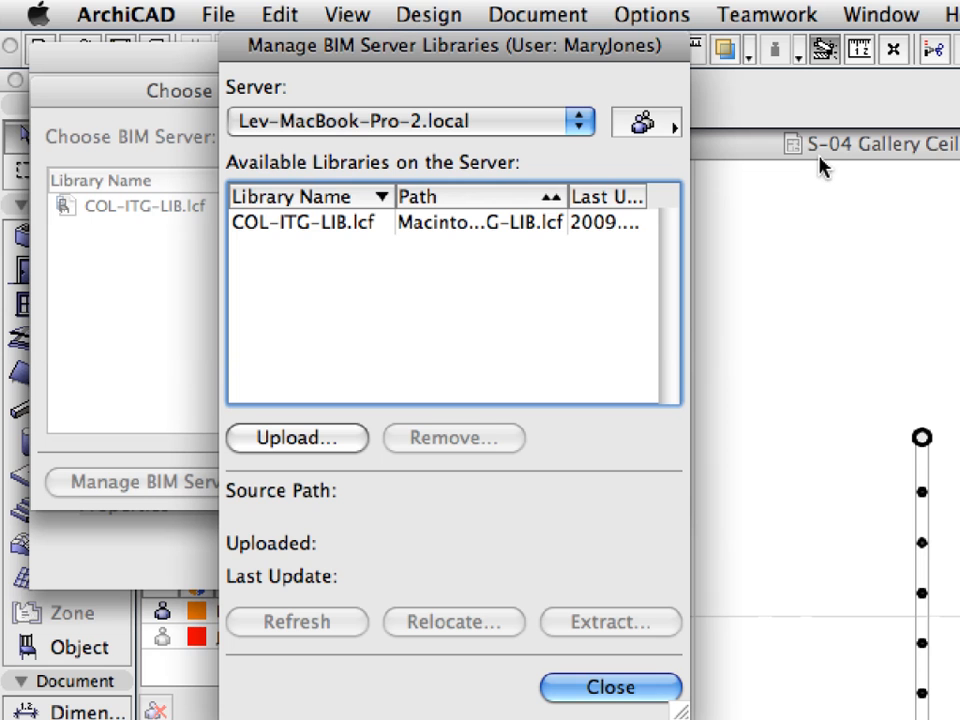
Switch library management to the non-administrator user and inspect the details of COL-ITG-LIB.lcf
left_click(674, 123)
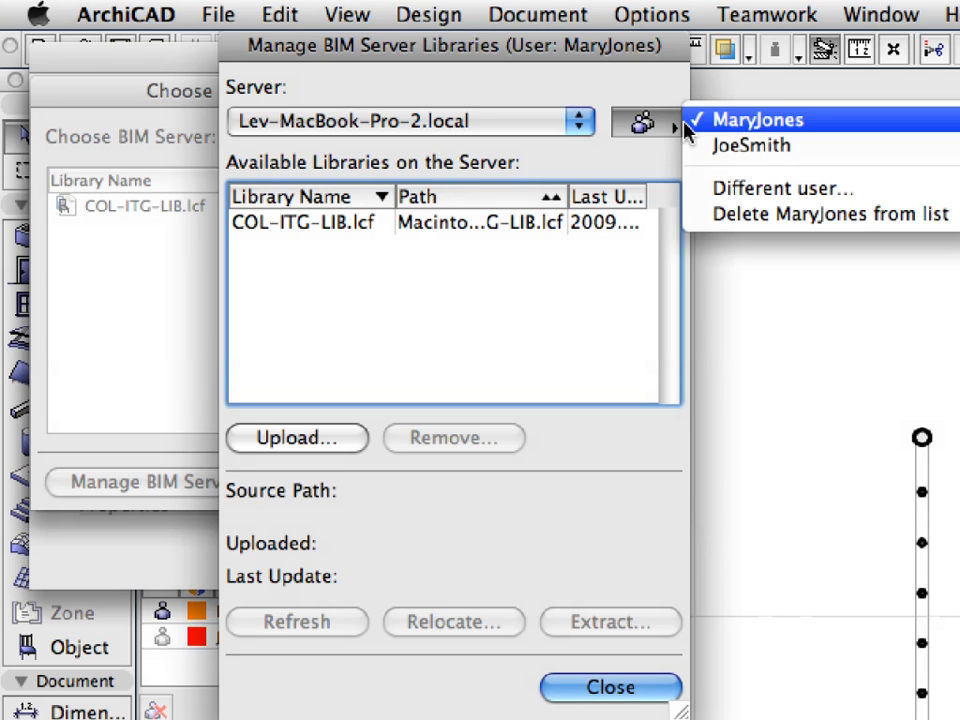
left_click(845, 150)
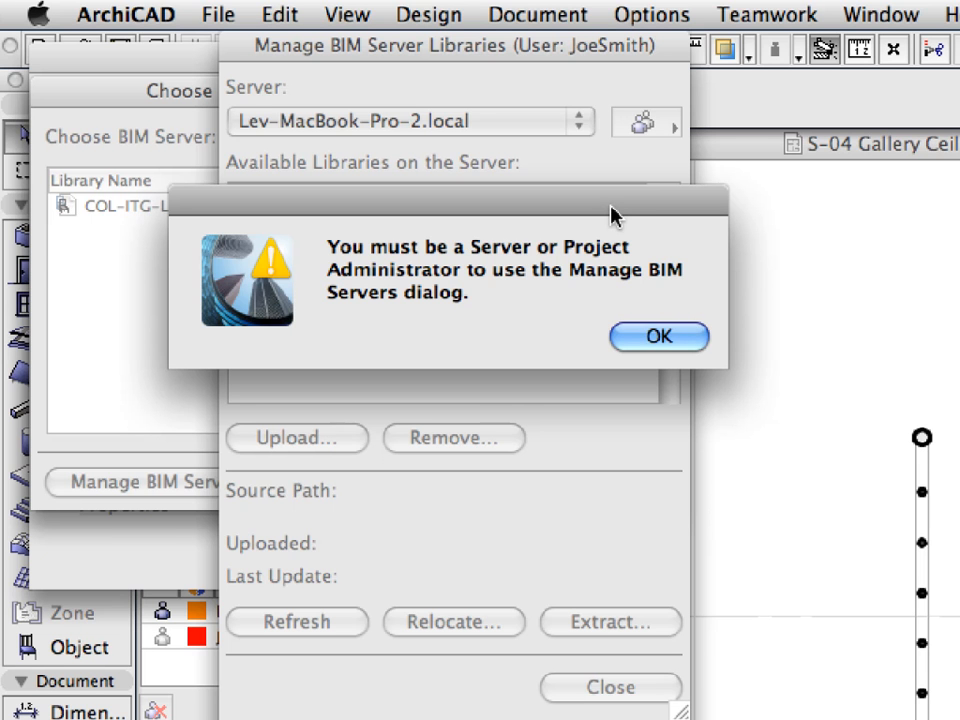
left_click(660, 338)
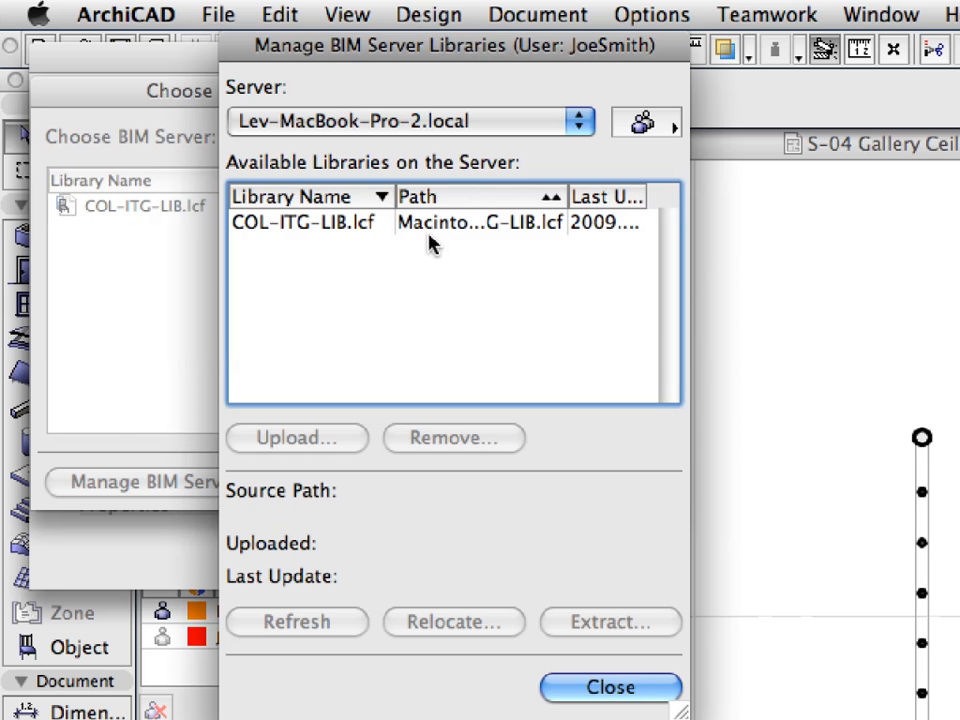
left_click(340, 229)
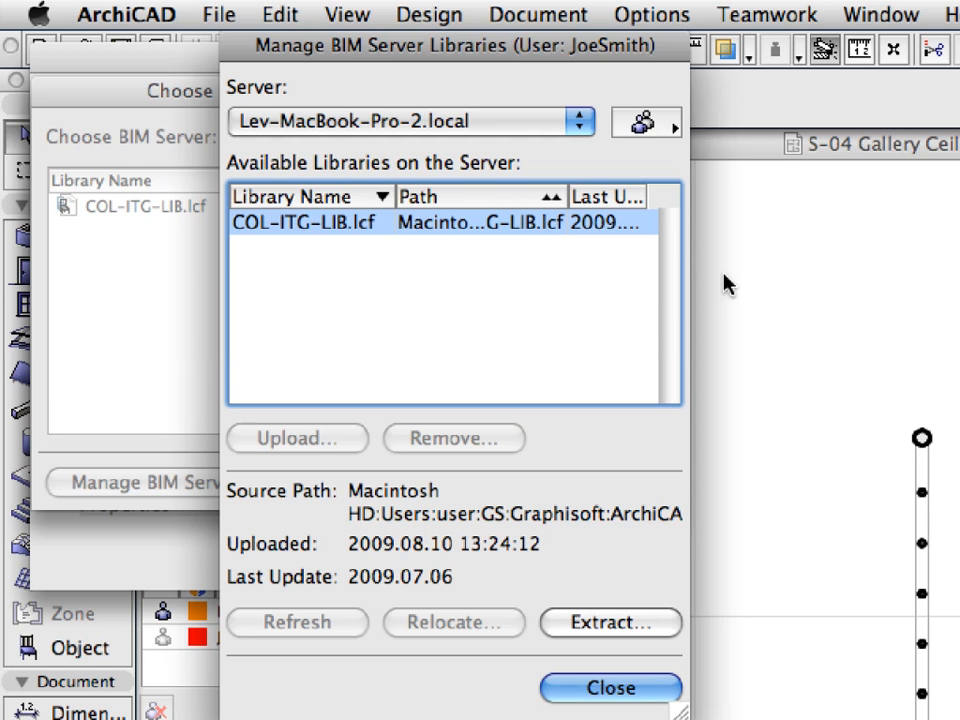
Return library management to the administrator's account and select COL-ITG-LIB.lcf to check the available commands
left_click(670, 130)
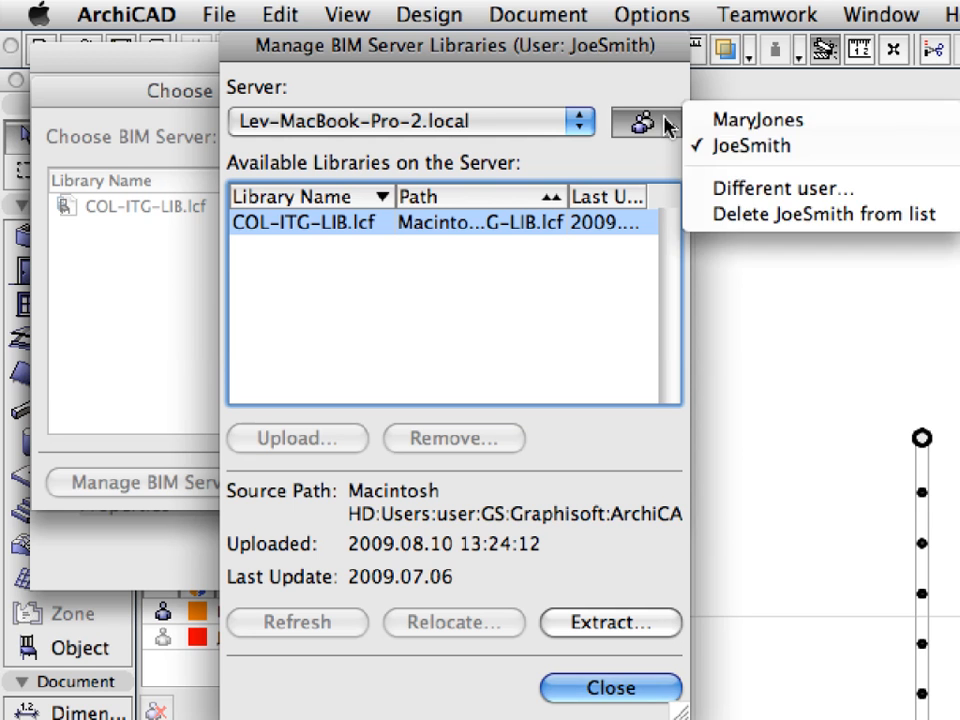
left_click(897, 122)
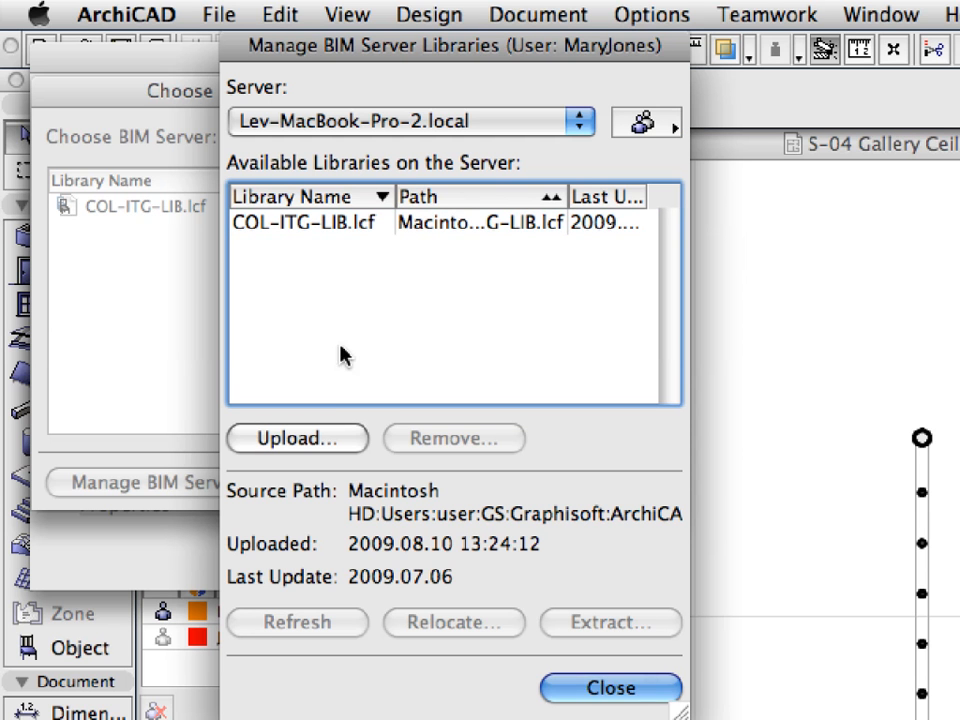
left_click(330, 228)
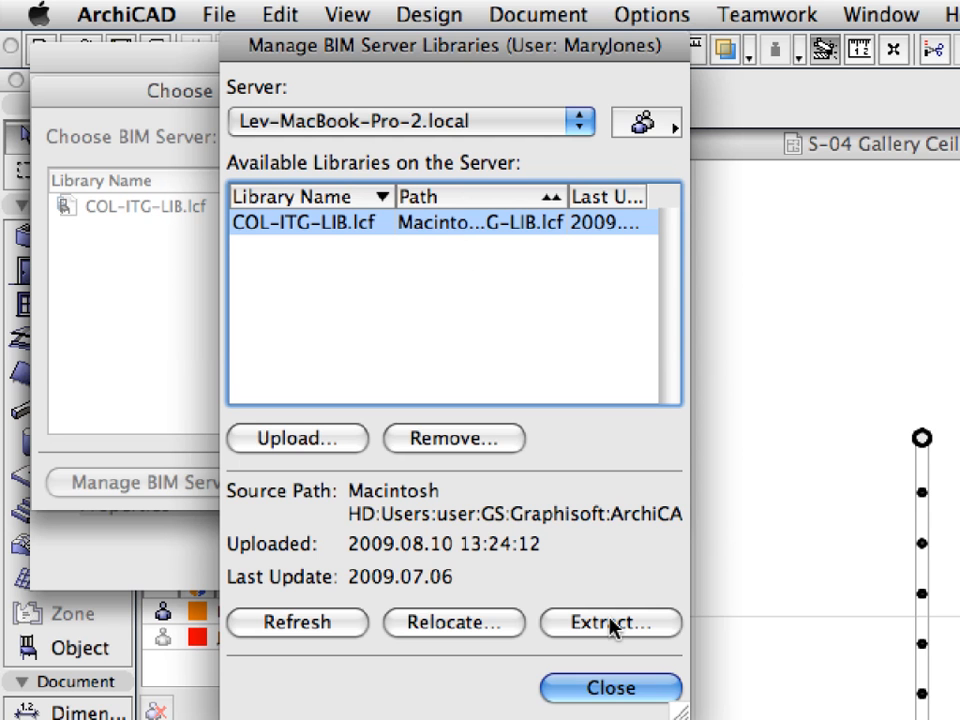
Upload COL-ITG-Auxiliary-LIB.lcf from the Chapter 01-05 folder to the BIM server and widen the Library Name column
left_click(333, 450)
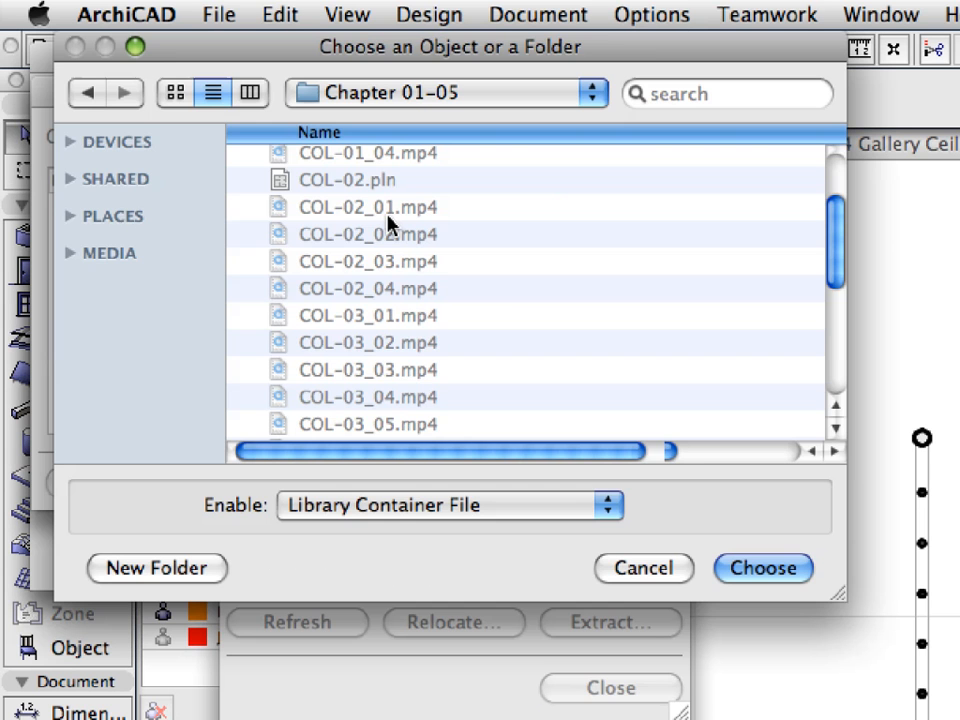
scroll(388, 221, "down", 5)
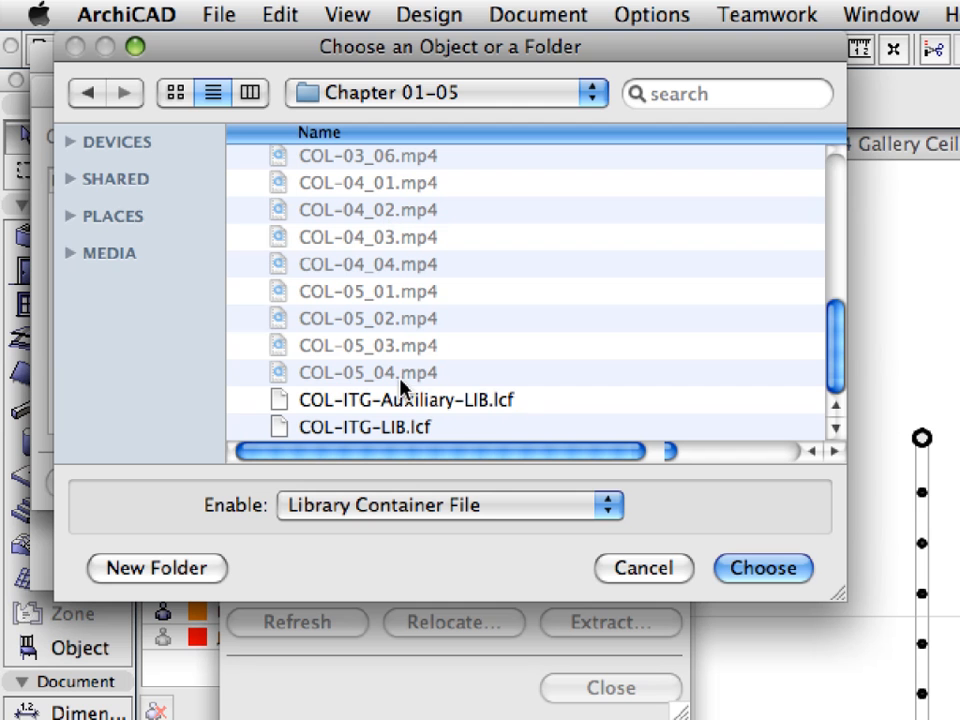
left_click(547, 410)
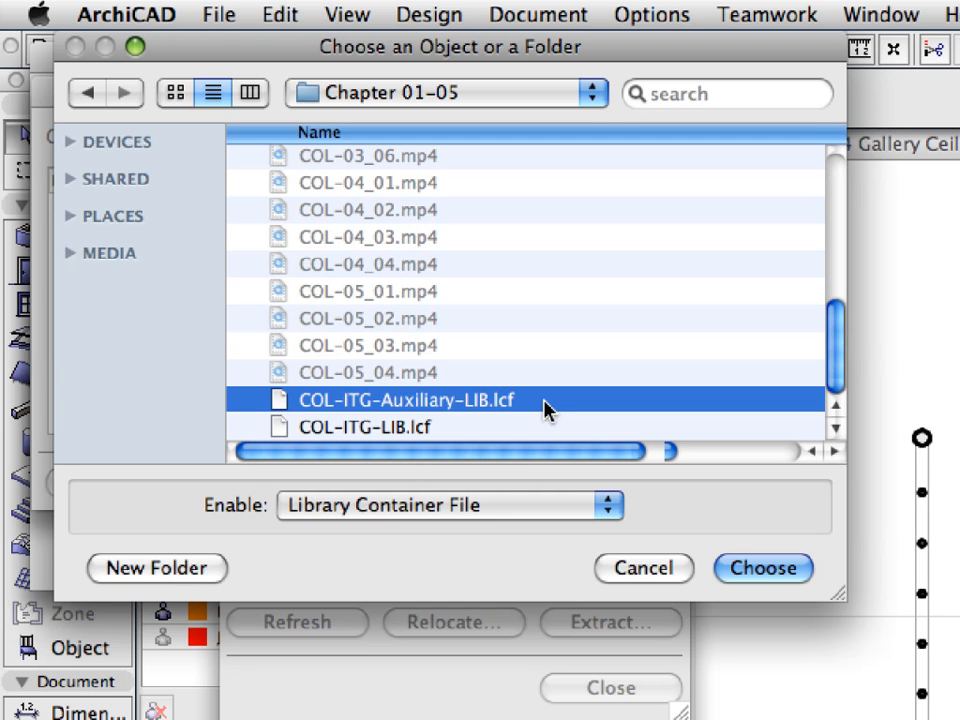
left_click(763, 568)
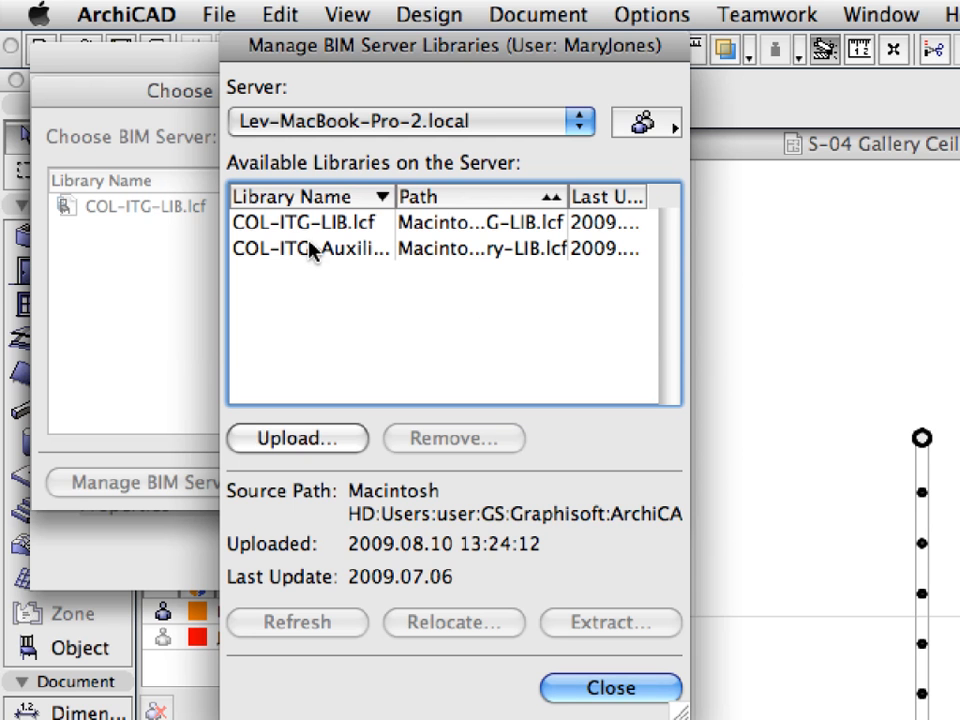
left_click_drag(394, 195, 481, 197)
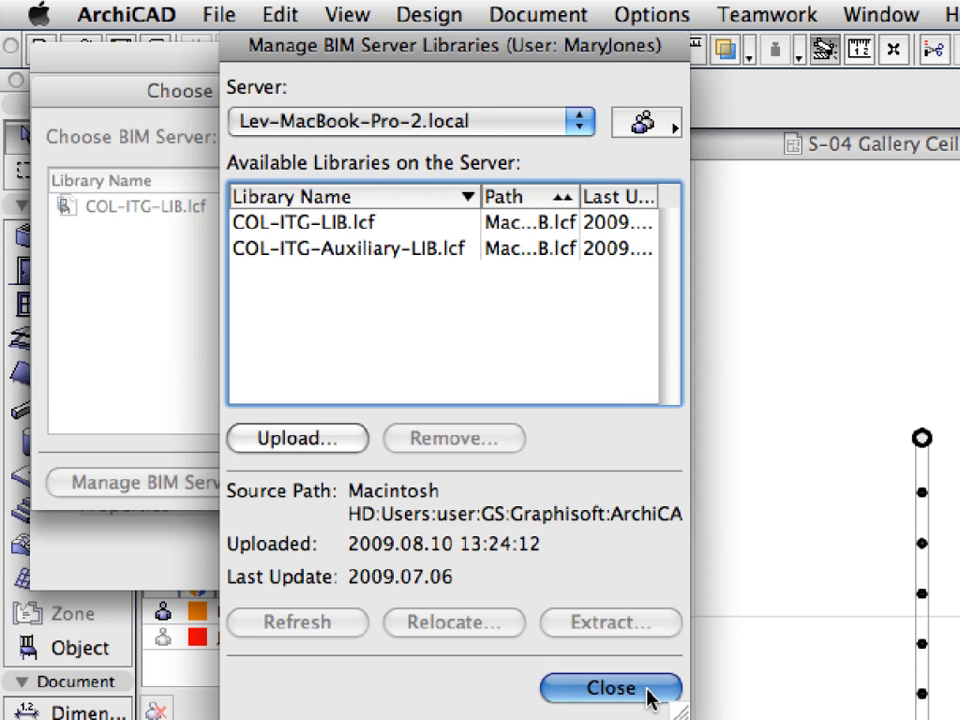
Close server library management, widen the Library Name column and add COL-ITG-Auxiliary-LIB.lcf to the project's active libraries
left_click(612, 688)
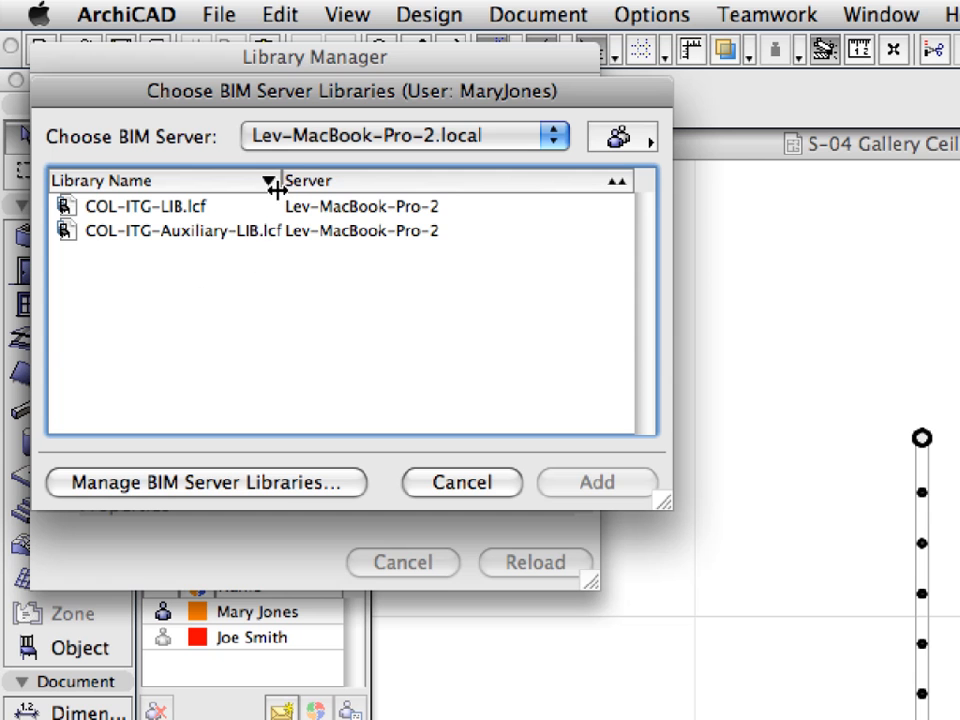
left_click_drag(280, 181, 305, 181)
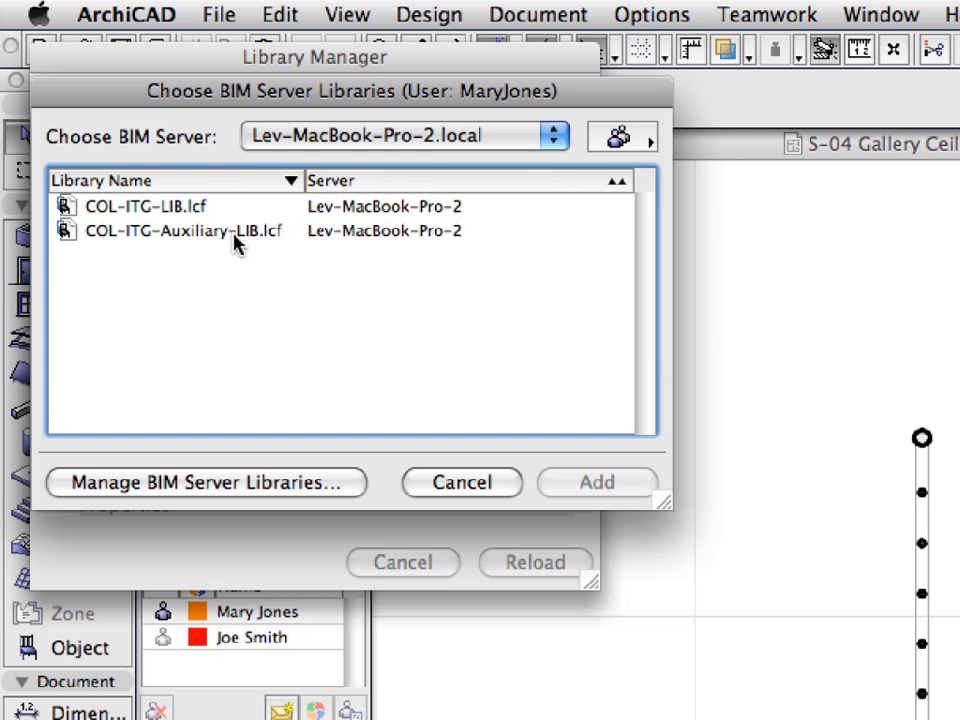
left_click(237, 244)
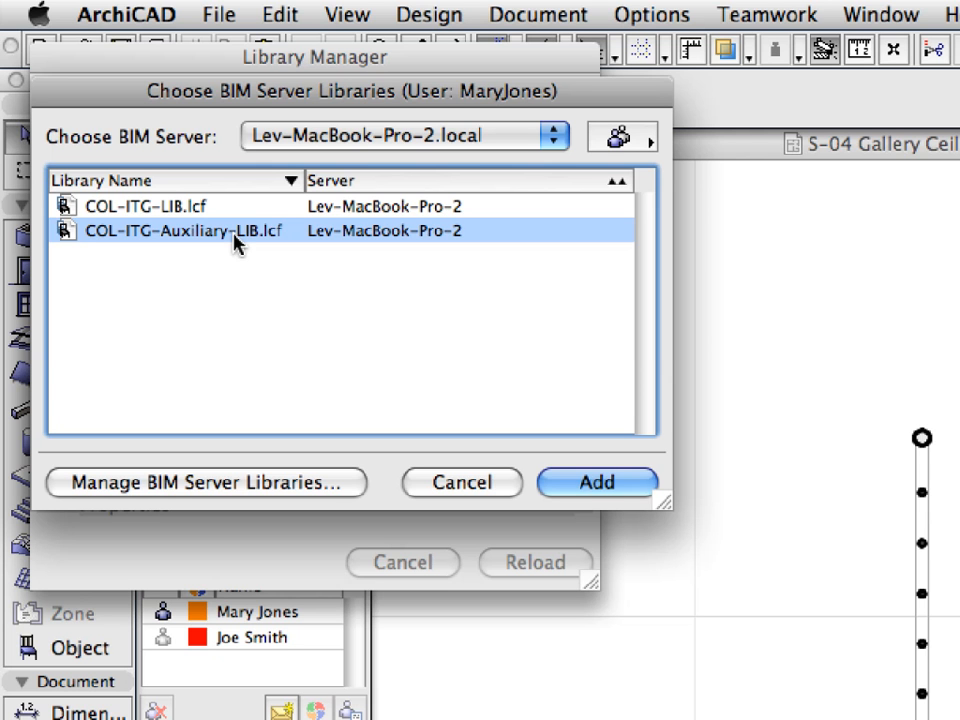
left_click(600, 482)
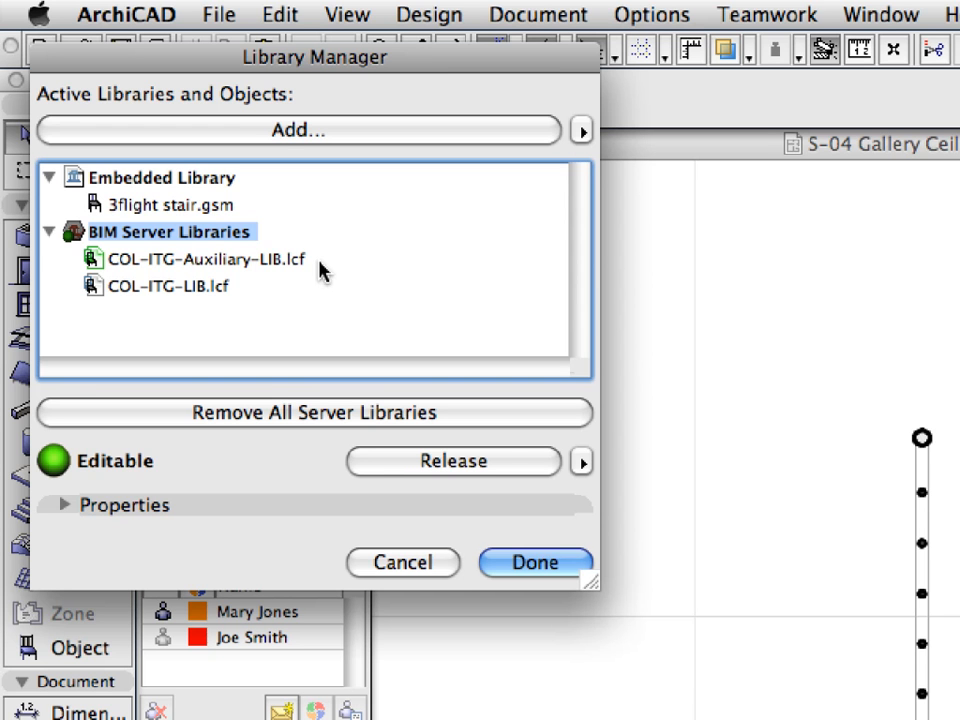
Release the reserved BIM Server Libraries and reload the project's libraries
left_click(528, 470)
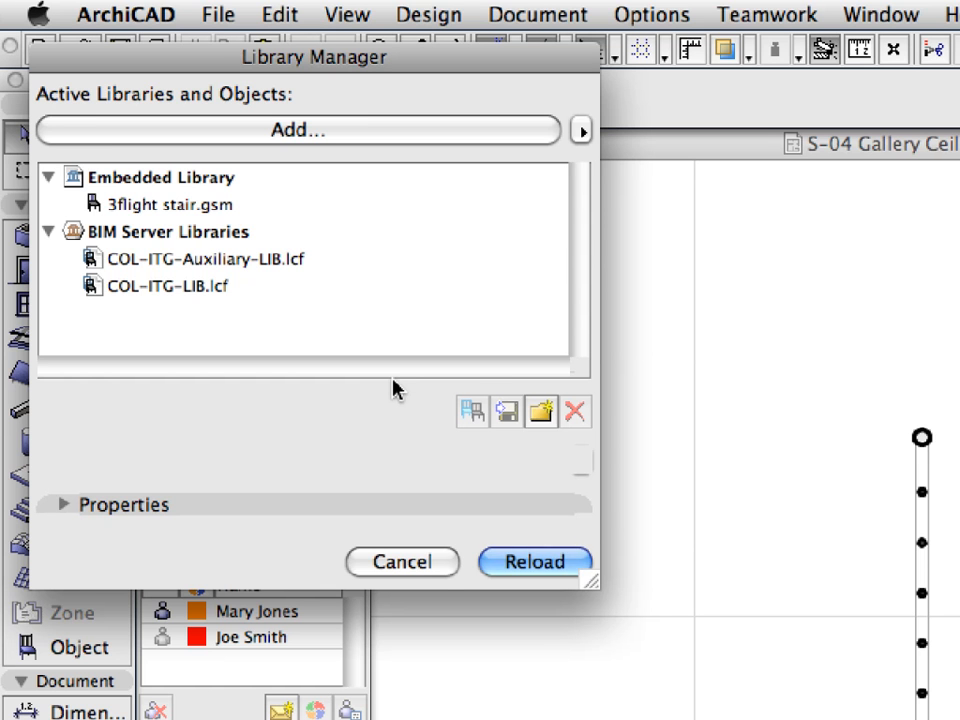
left_click(547, 563)
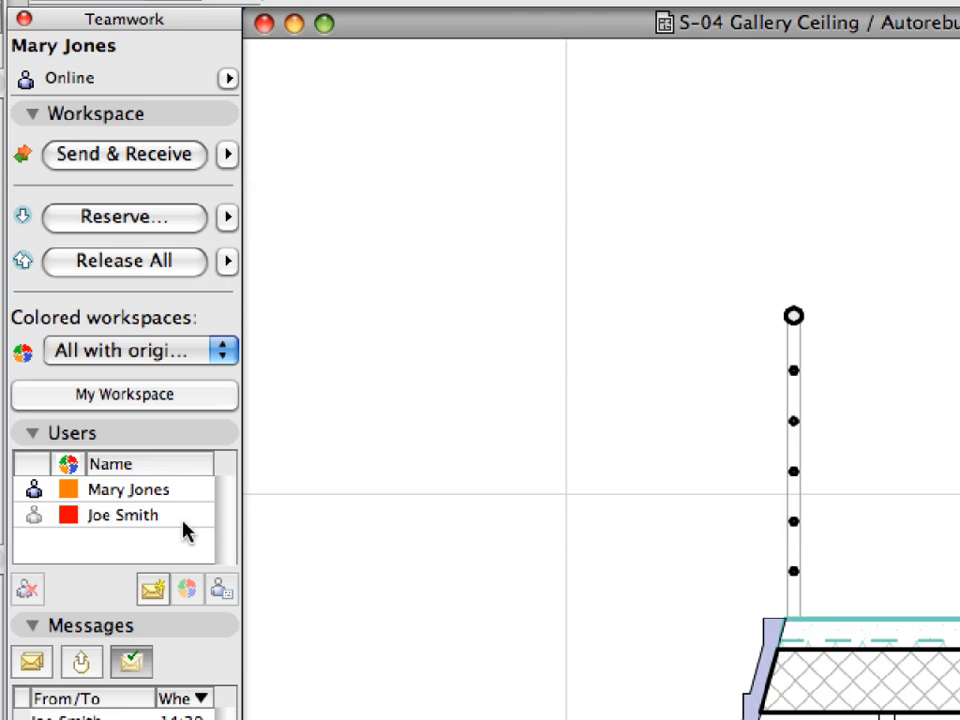
Start a new Teamwork message to the offline team member and set it to High Priority
right_click(314, 643)
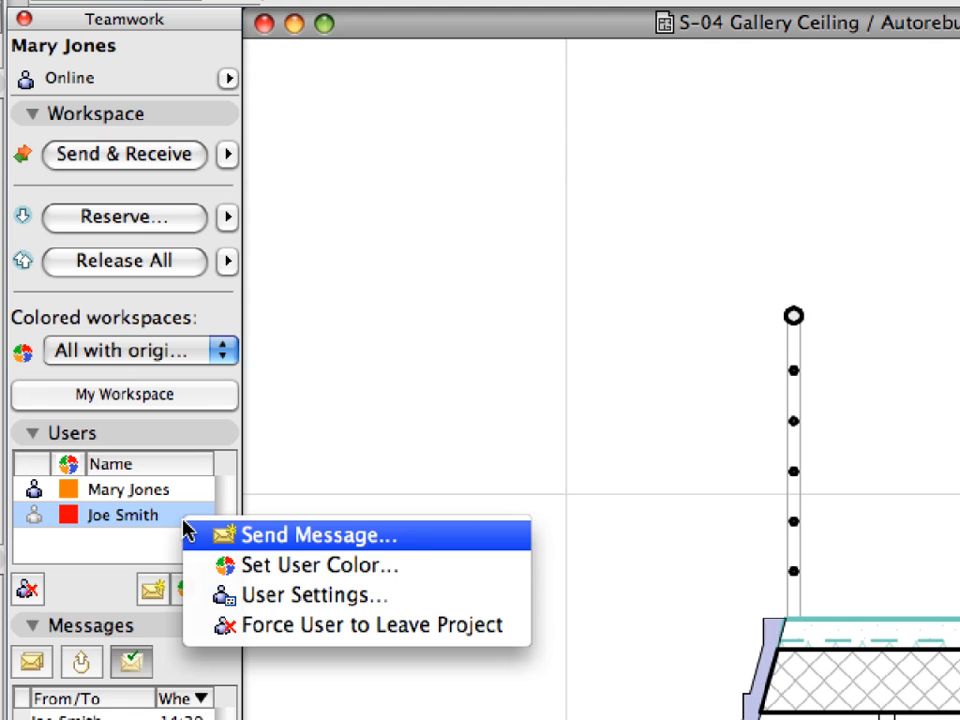
left_click(427, 540)
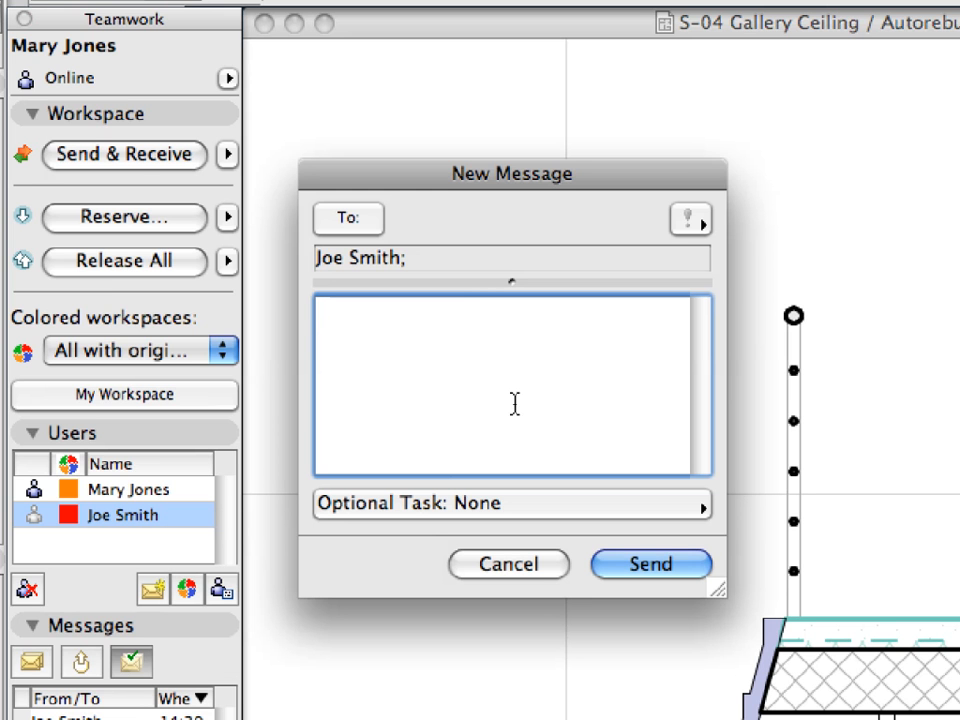
left_click(690, 220)
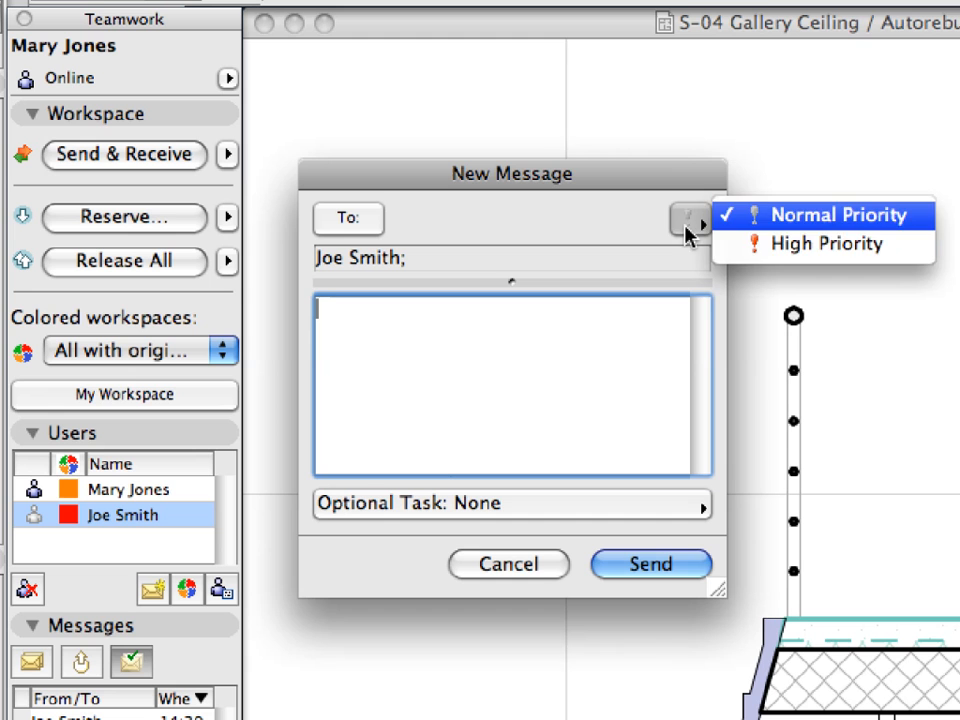
left_click(926, 247)
Write the message "Hi [first name], please note that a new library has been added to the project! Please Receive Changes prior to proceeding with the work! Thanks,"
type("Hi ")
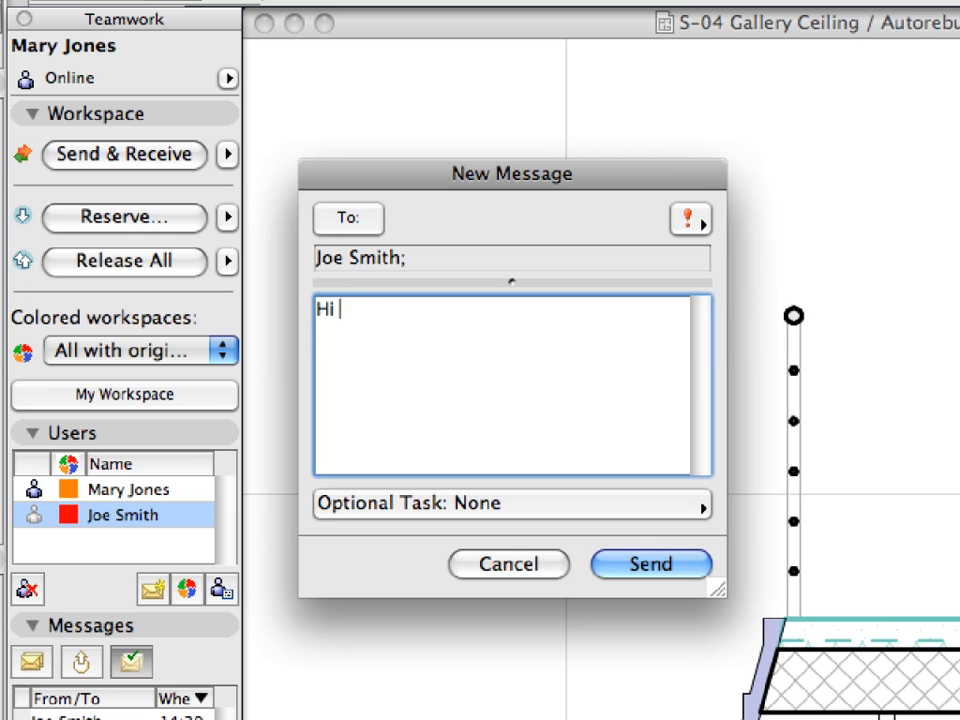
type("Joe, please note that a new library has been added to the project! Please Receive Ch")
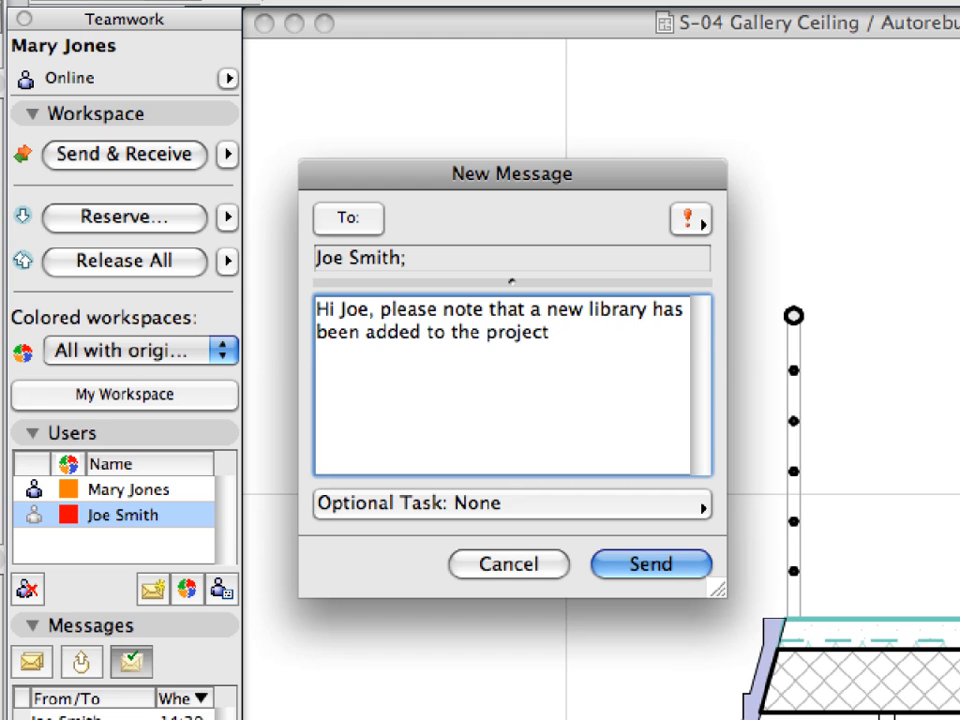
type("ange")
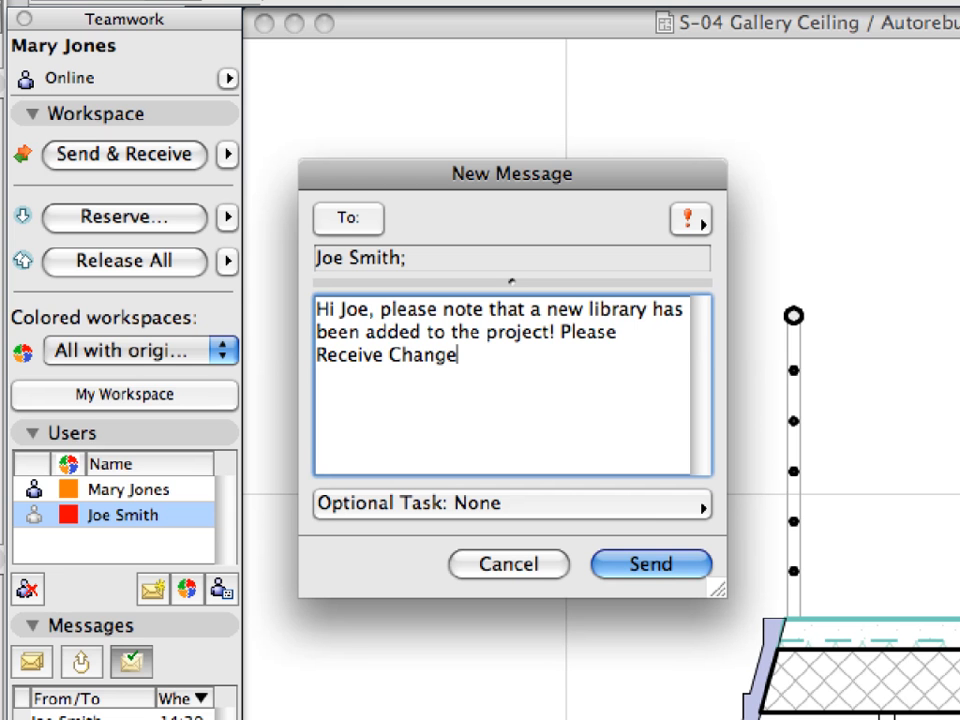
type("s prior to proceeding wit")
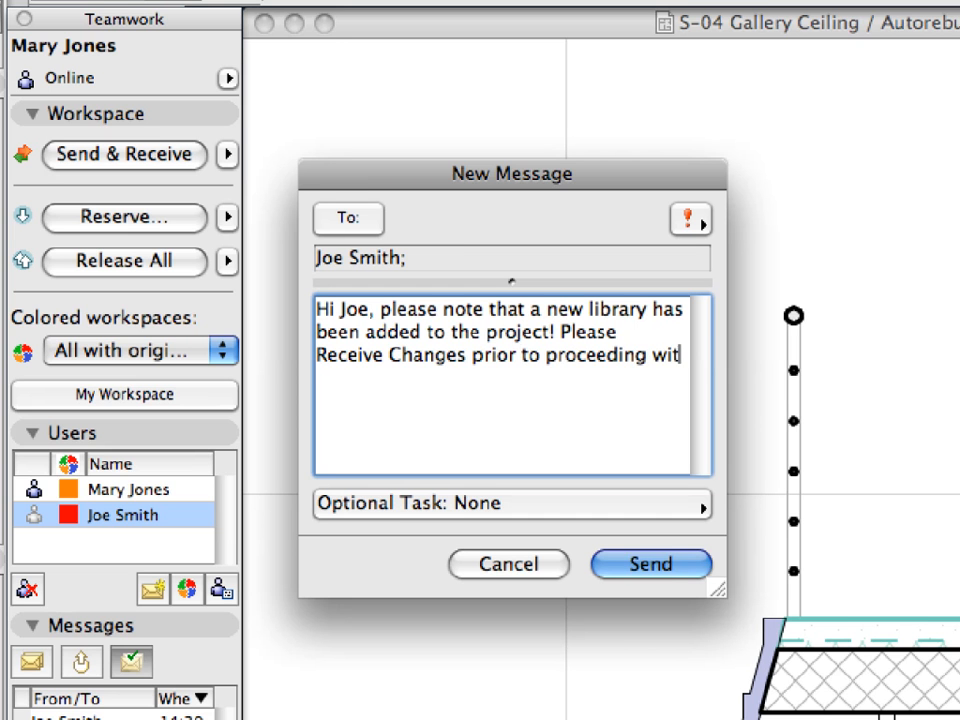
type("h the work!")
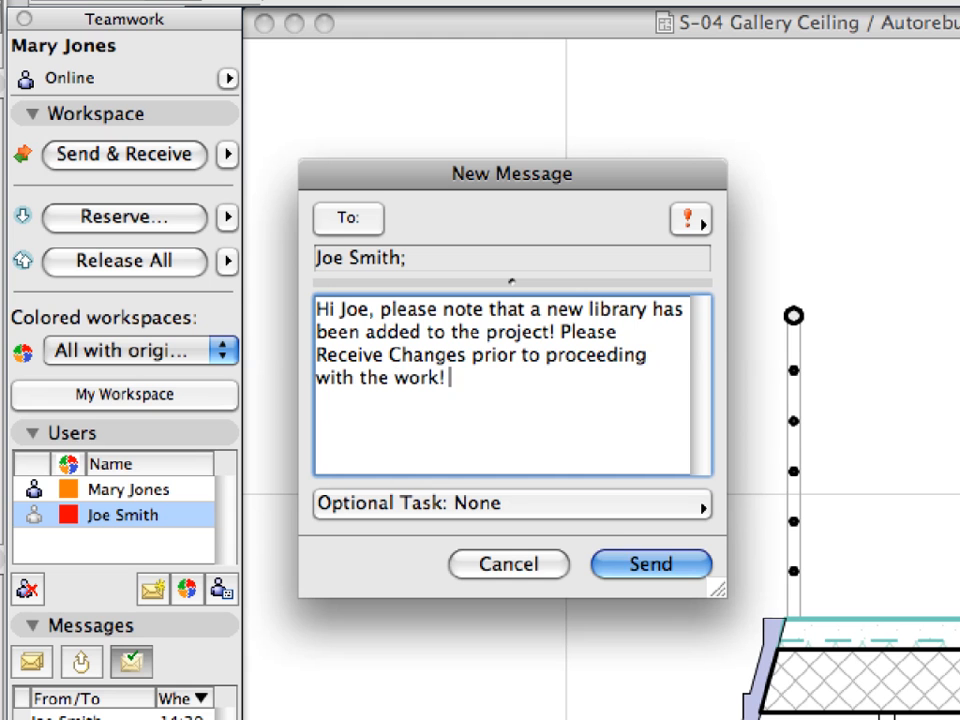
type(" Thanks,")
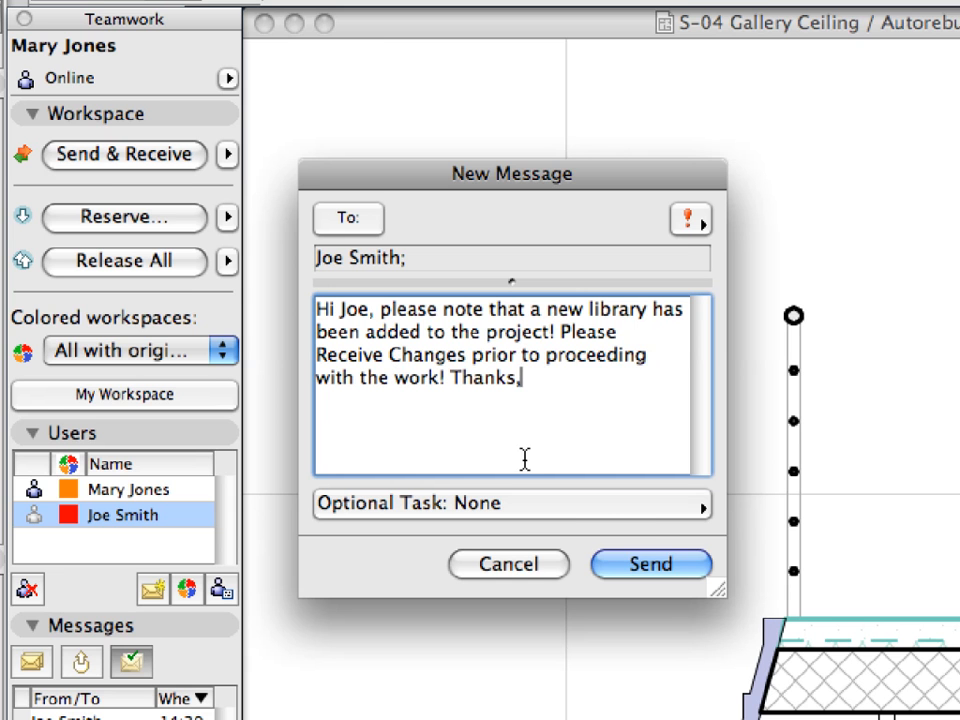
Attach the optional task Receive Changes to the message and send it
left_click(613, 510)
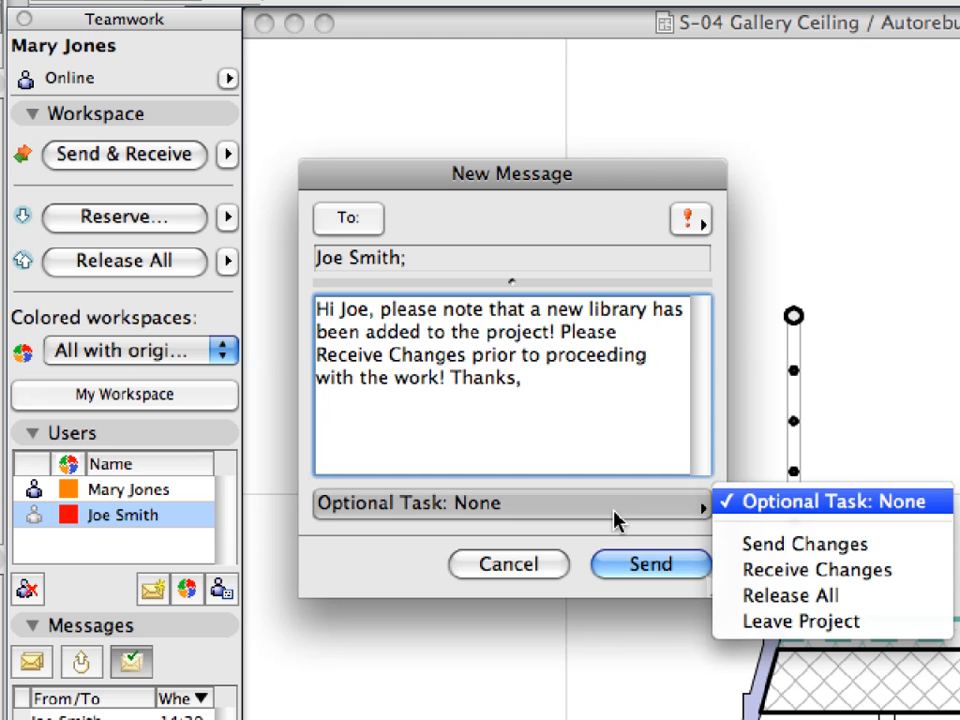
left_click(913, 570)
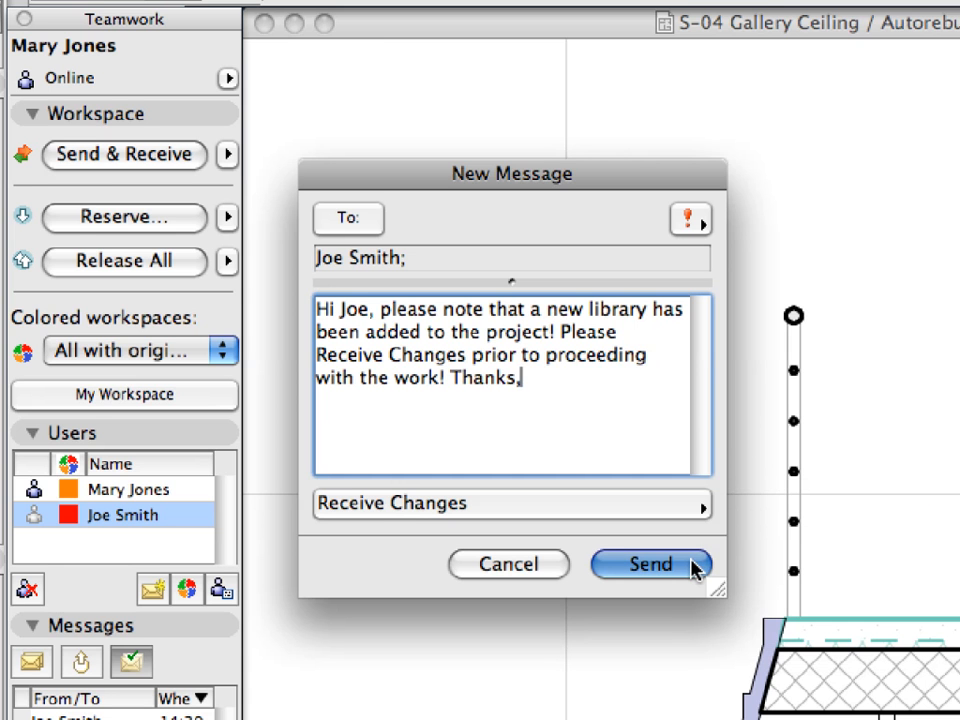
left_click(651, 564)
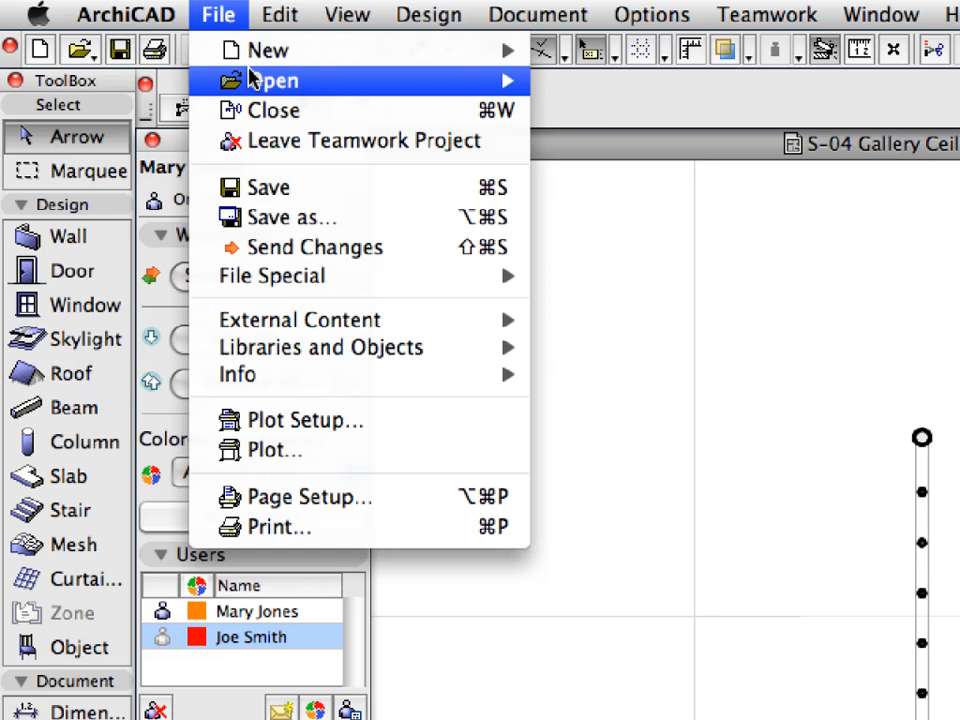
Start opening a Teamwork project as a different user and choose the local MacBook Pro BIM server for the login
mouse_move(345, 80)
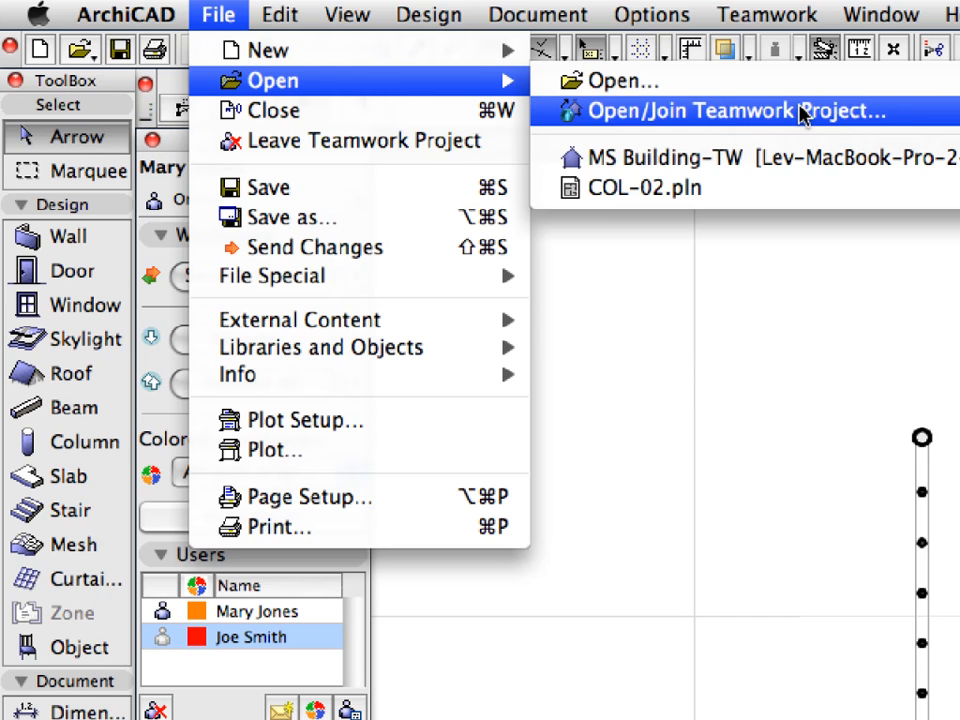
left_click(899, 121)
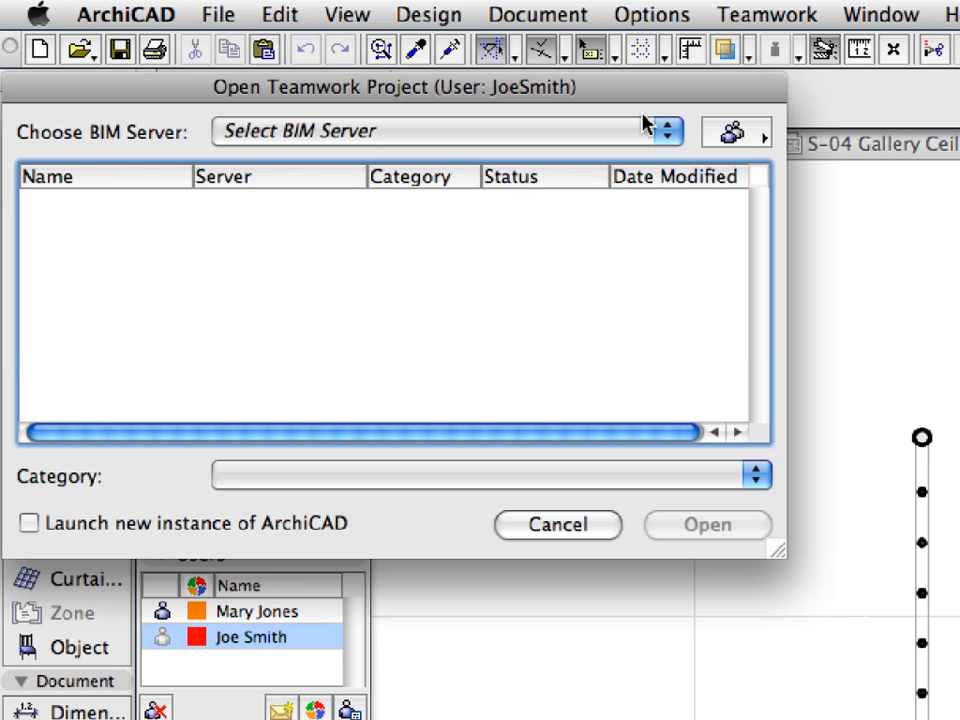
left_click(740, 134)
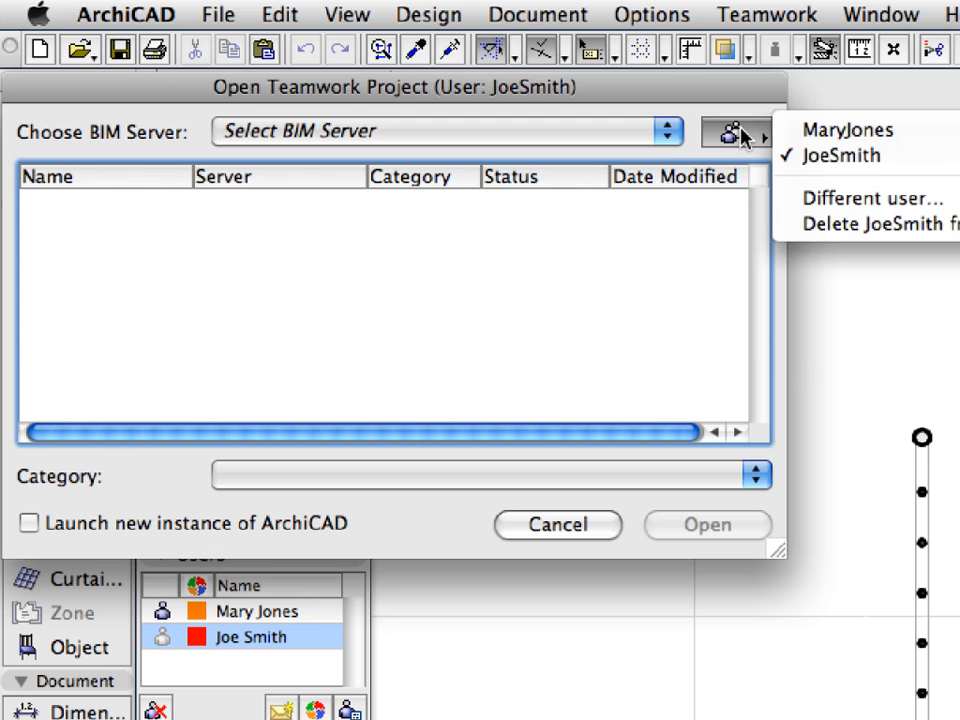
left_click(926, 200)
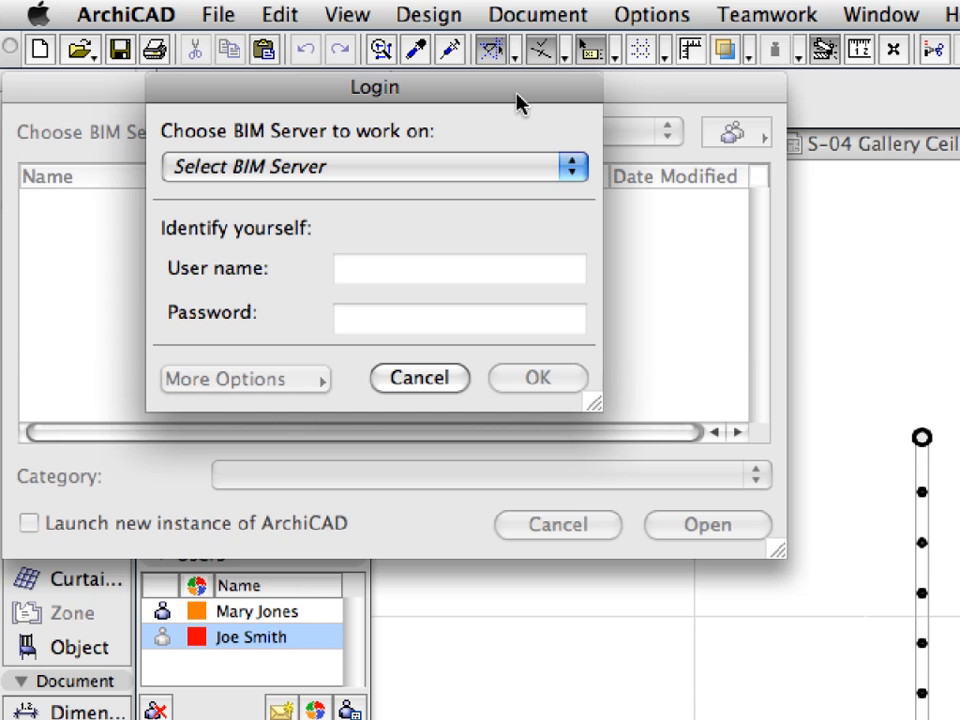
left_click(560, 182)
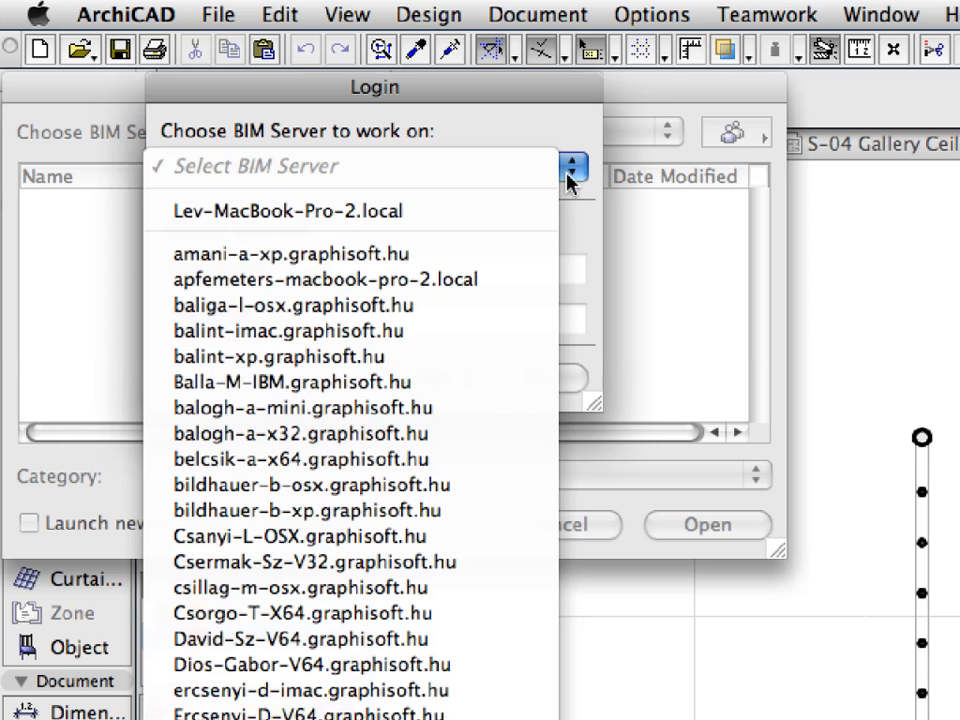
left_click(533, 212)
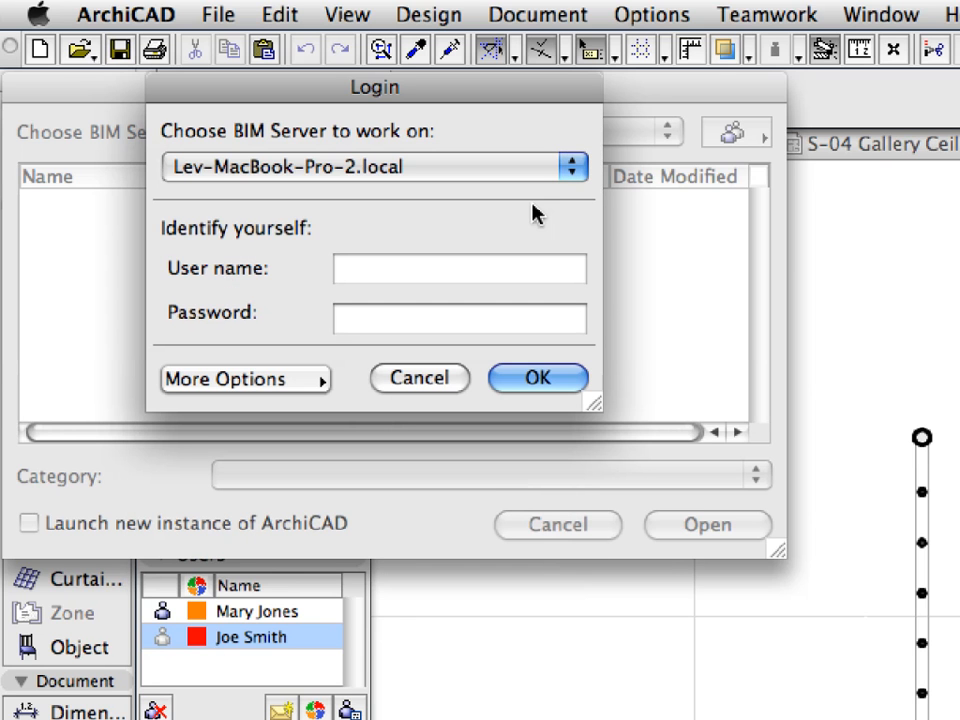
Log in to the BIM server with the second team member's user name and account password
left_click(508, 270)
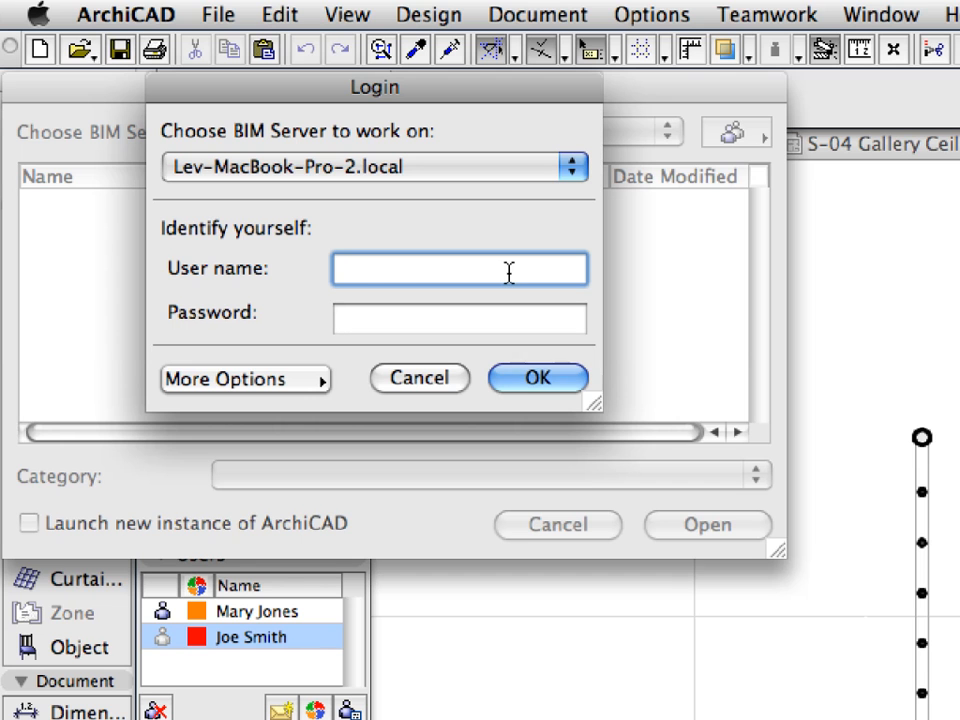
type("JoeSmith")
key("Tab")
type("password")
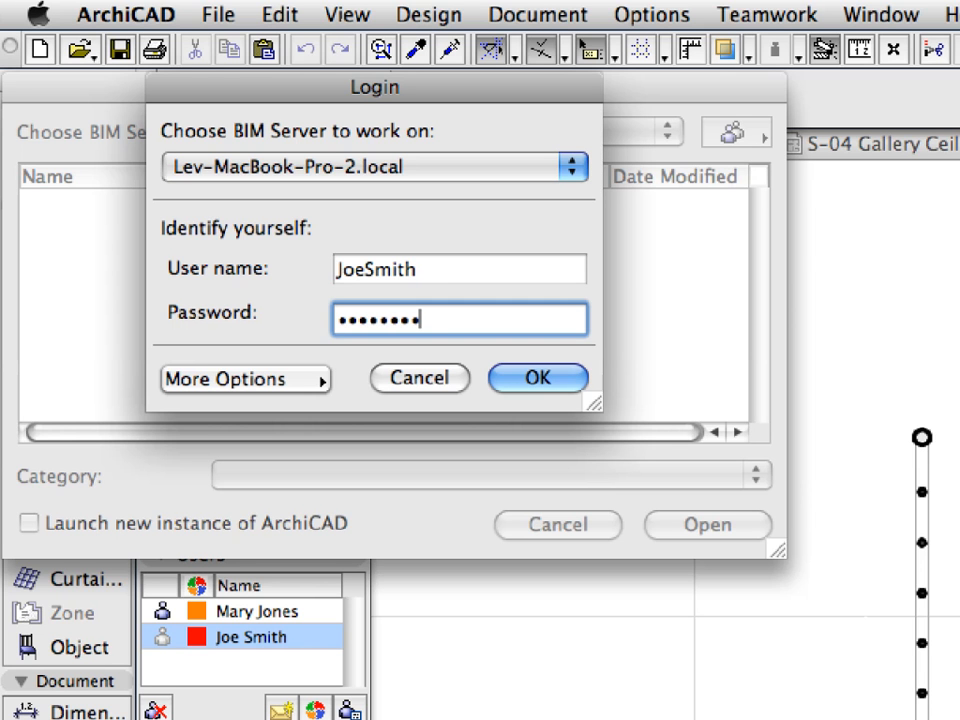
left_click(576, 377)
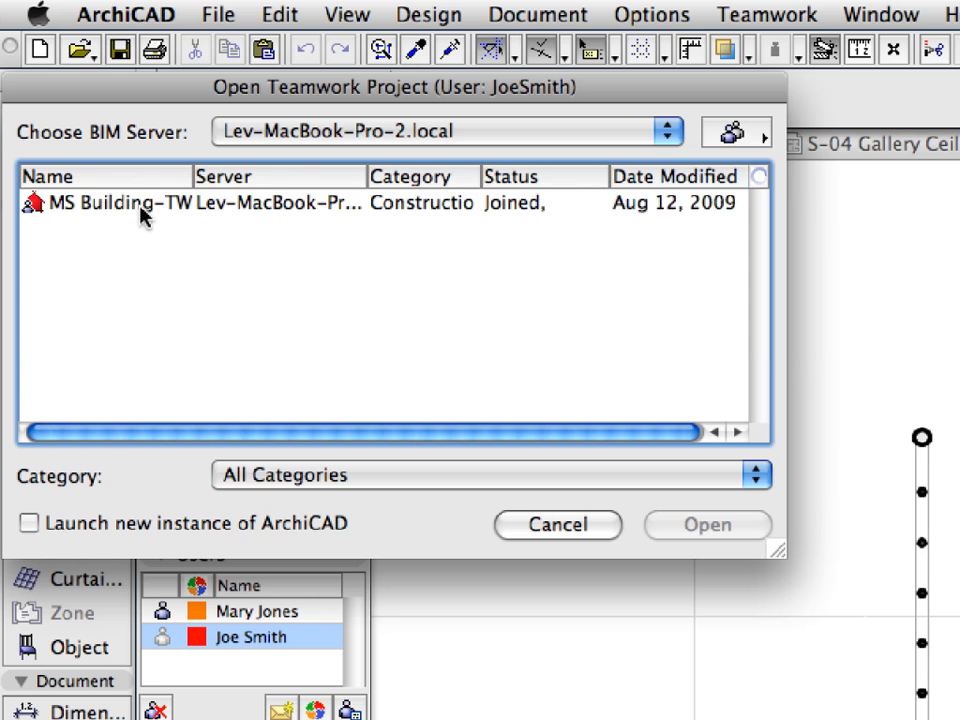
Open the MS Building-TW project in a new instance of ArchiCAD and choose to receive the server changes later
left_click(140, 204)
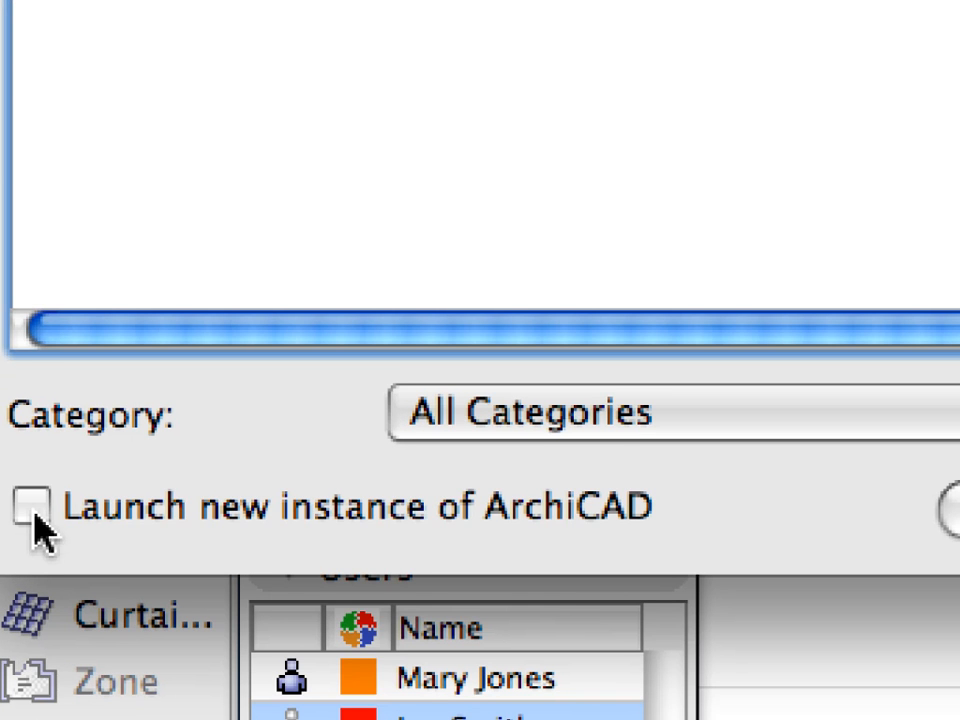
left_click(33, 512)
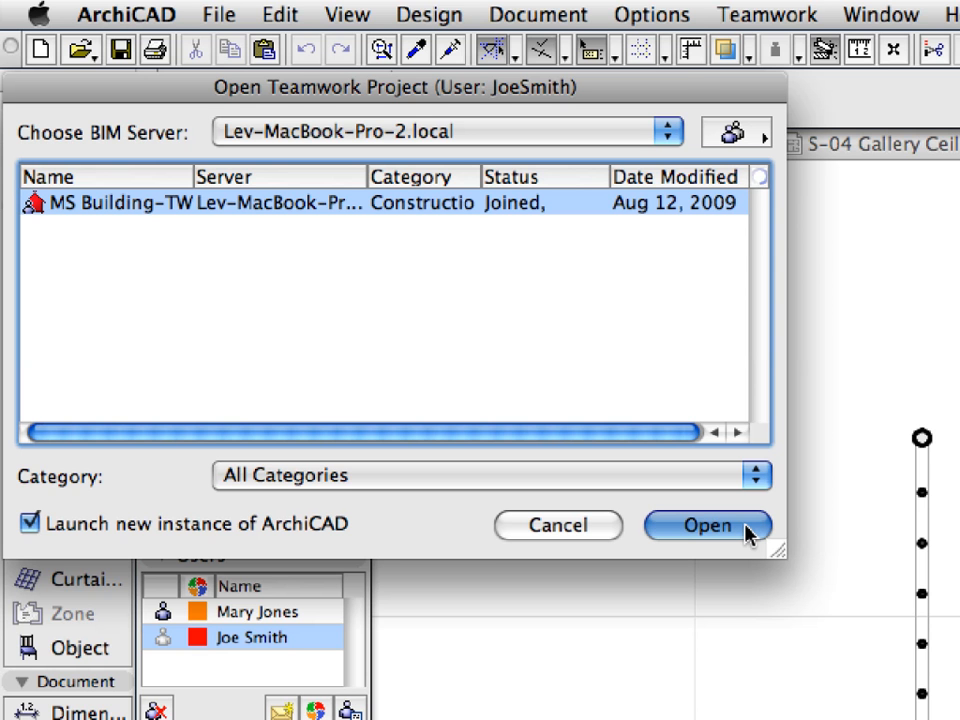
left_click(747, 528)
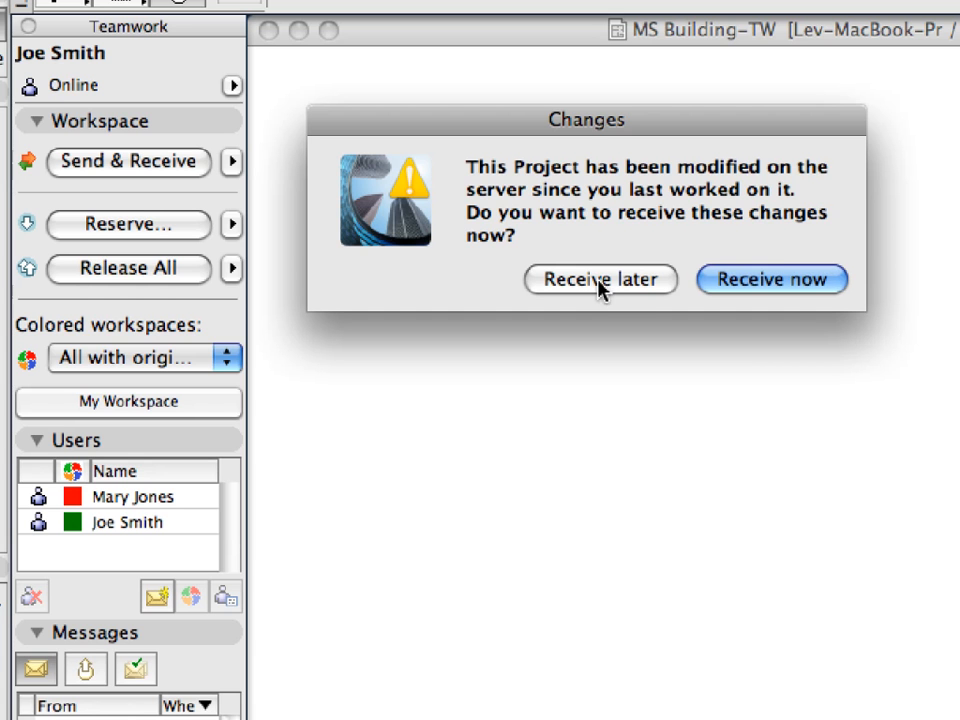
left_click(630, 290)
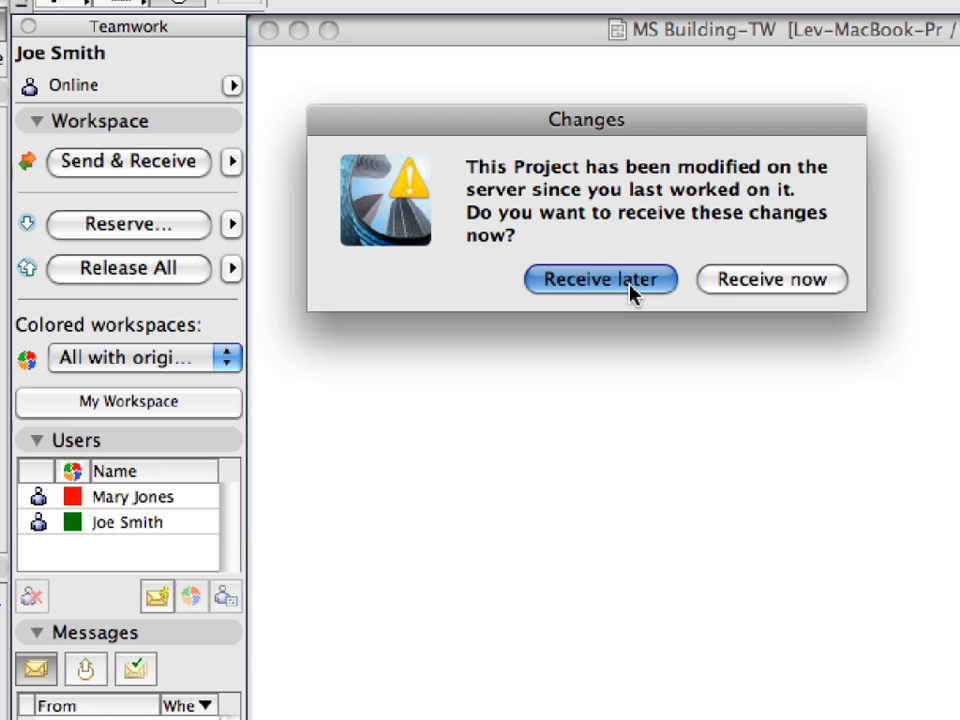